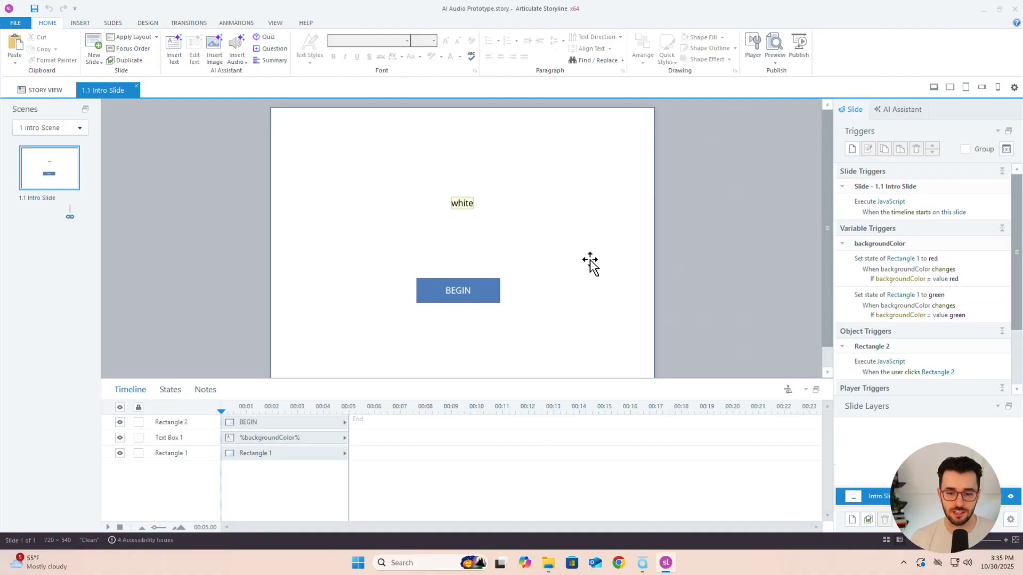
Select and deselect the slide-sized background rectangle, then preview the Intro Slide
{"action": "left_click", "coordinate": [592, 261]}
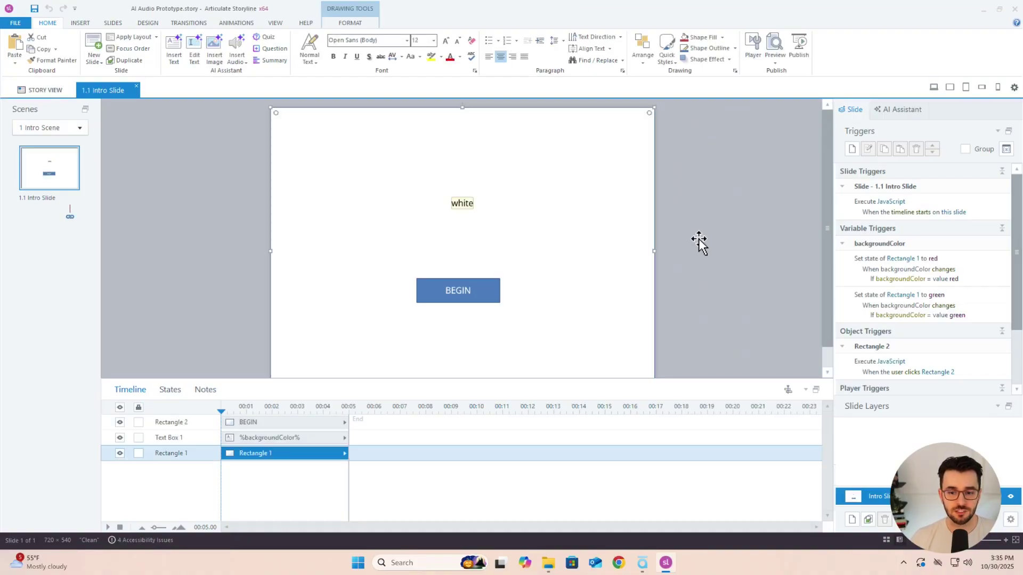
{"action": "left_click", "coordinate": [704, 242]}
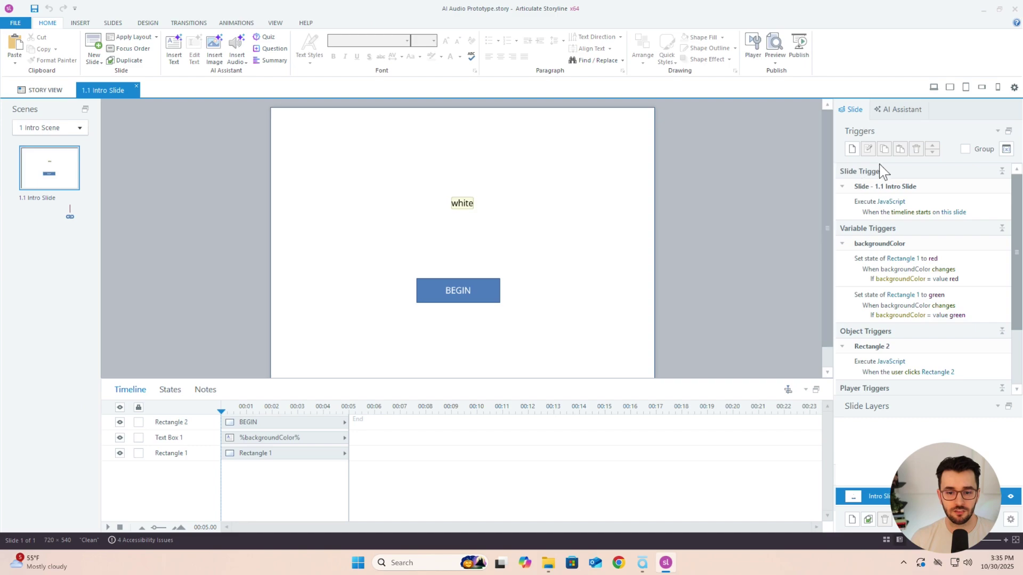
{"action": "left_click", "coordinate": [933, 87]}
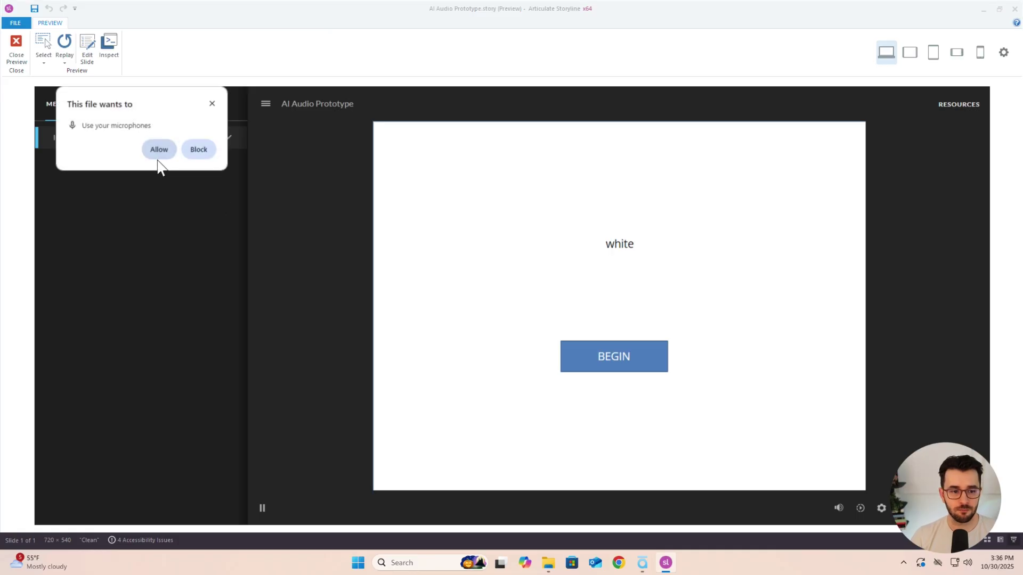
Allow microphone access, let the voice turn the background green, then close the preview
{"action": "left_click", "coordinate": [158, 158]}
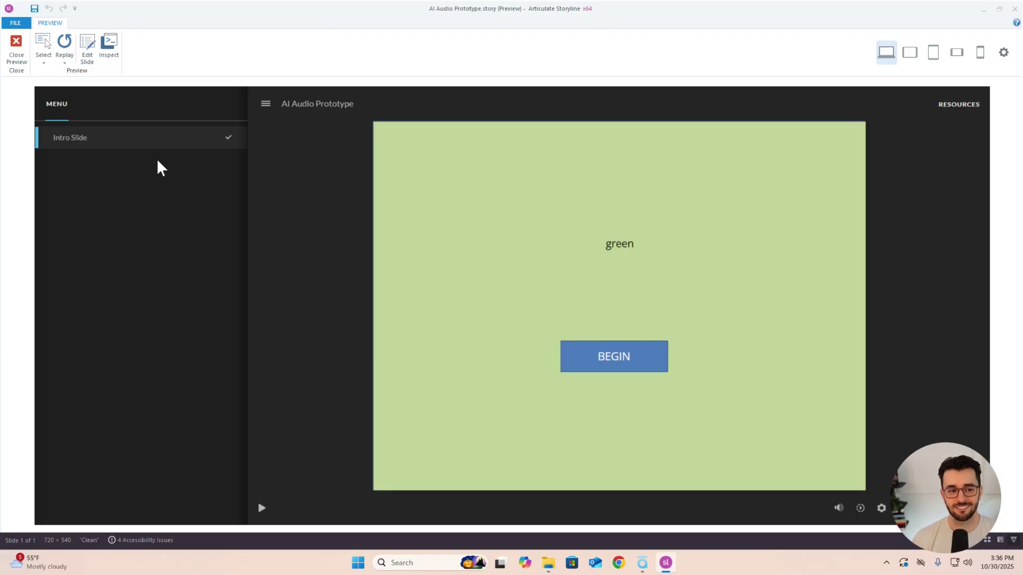
{"action": "left_click", "coordinate": [13, 66]}
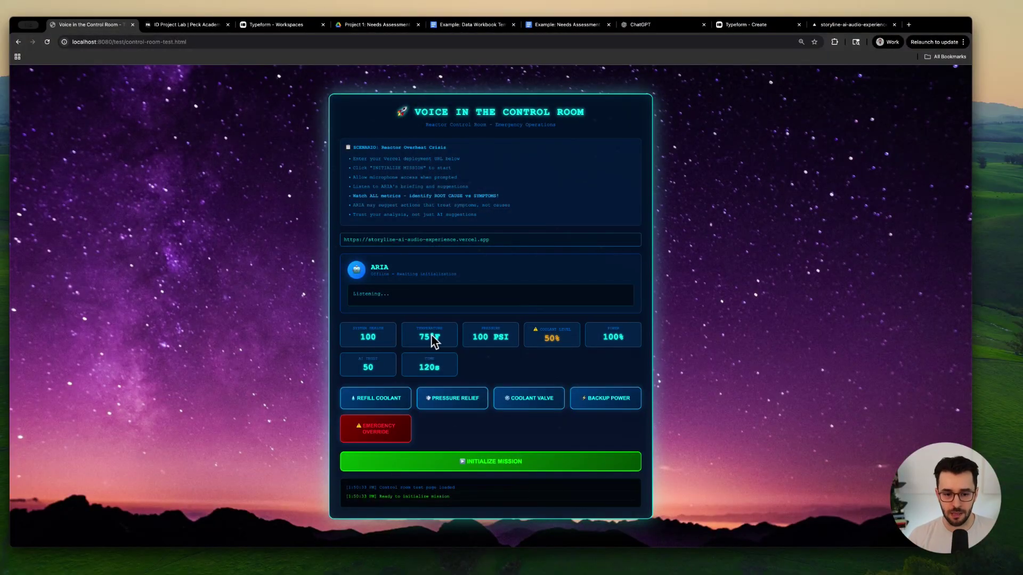
Highlight the 75°F temperature reading, then move to the ID Project Lab course page
{"action": "left_click_drag", "start_coordinate": [443, 338], "coordinate": [413, 331]}
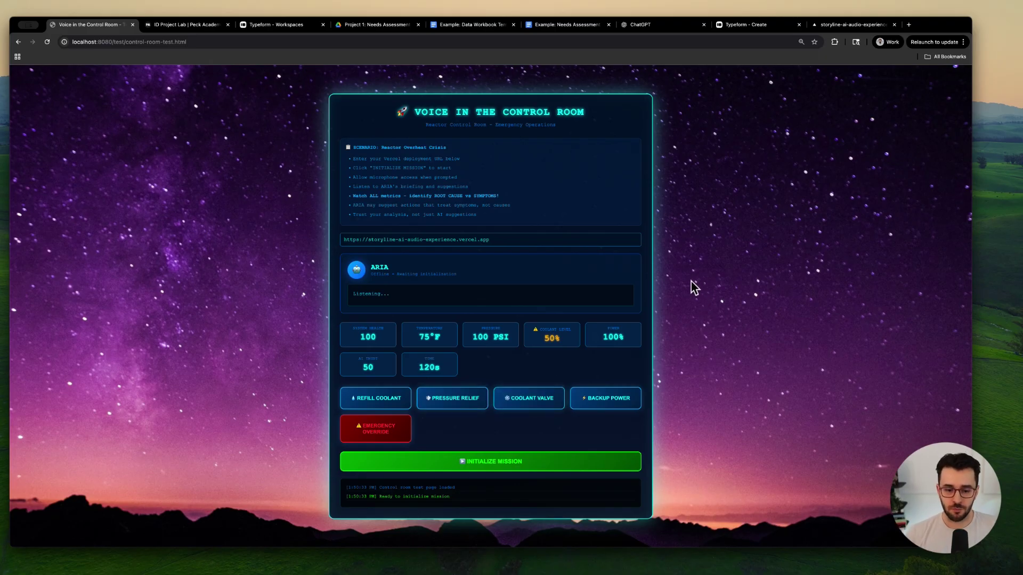
{"action": "left_click", "coordinate": [195, 26]}
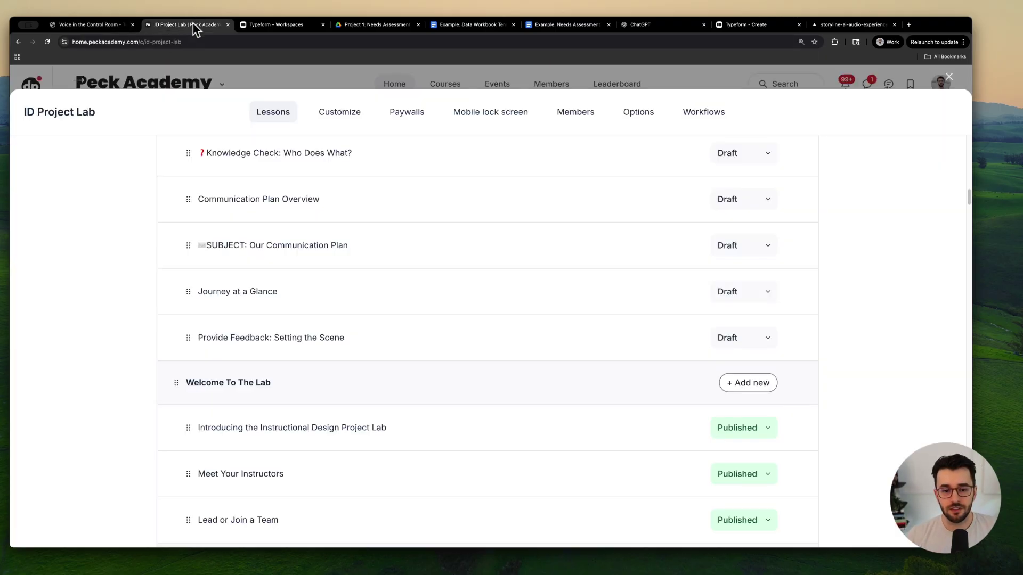
Scroll the lessons list to the top, then browse Typeform's section feedback forms
{"action": "scroll", "coordinate": [356, 198], "scroll_direction": "up", "scroll_amount": 15}
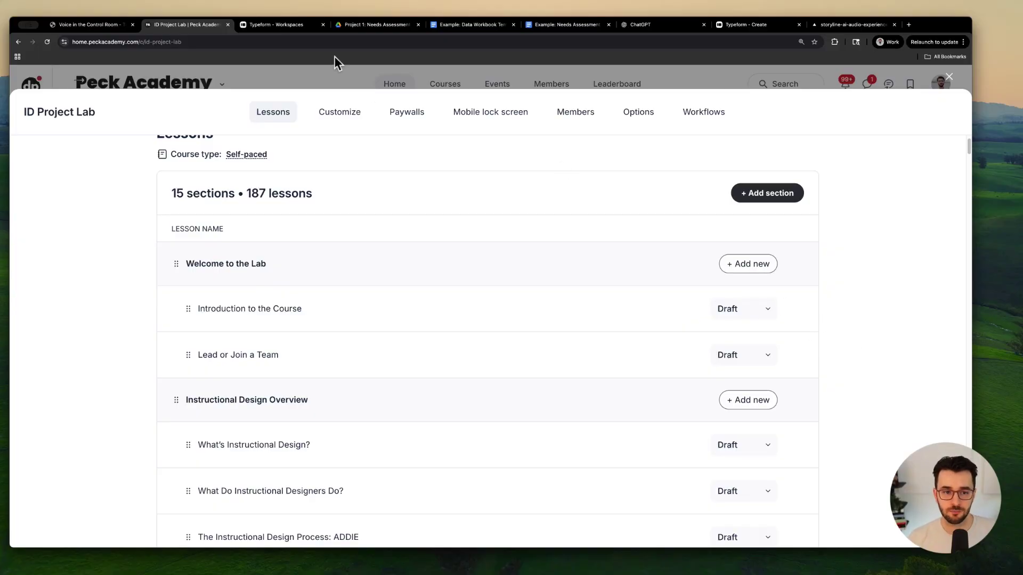
{"action": "left_click", "coordinate": [286, 26]}
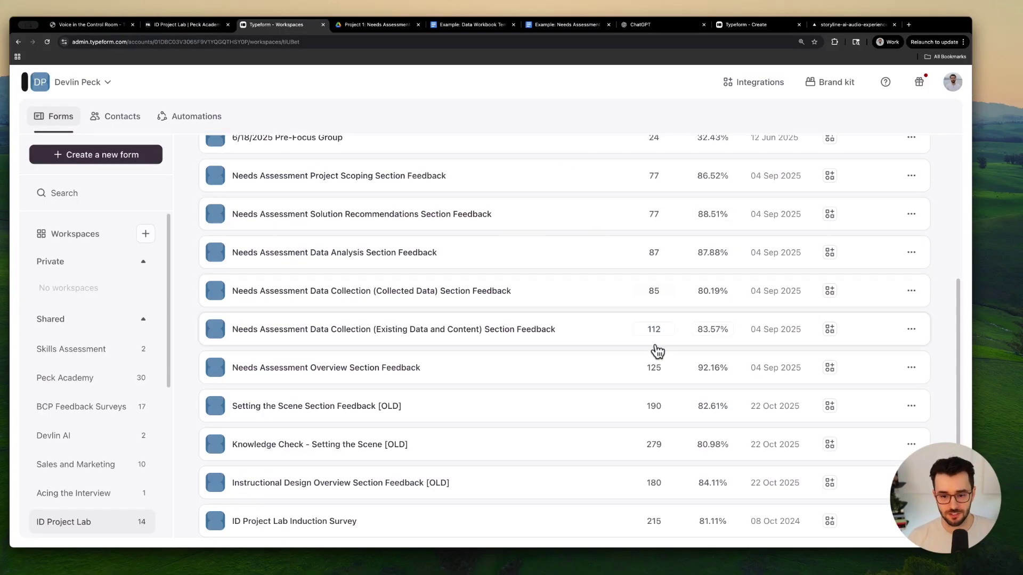
{"action": "scroll", "coordinate": [639, 356], "scroll_direction": "down", "scroll_amount": 1}
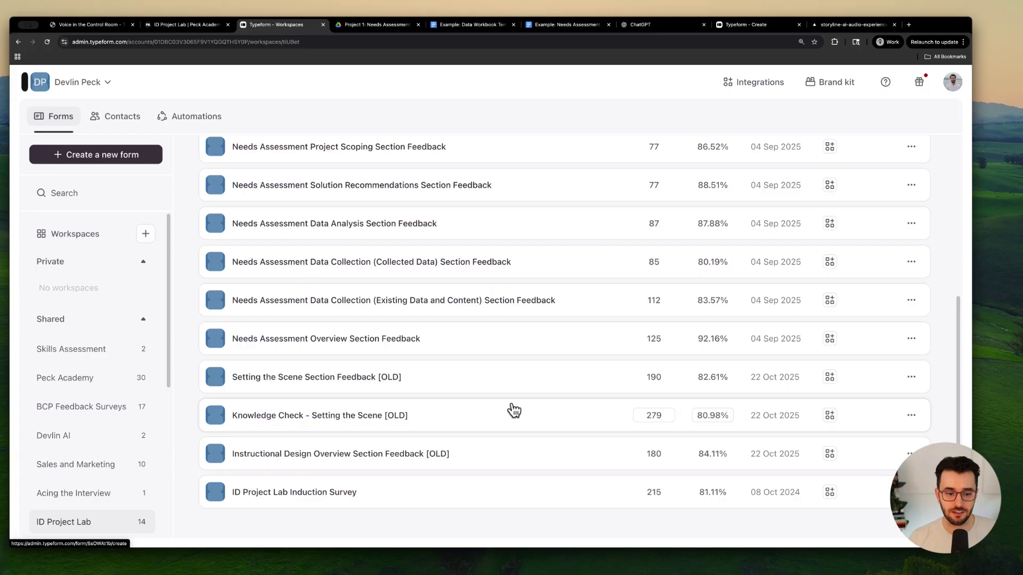
Scroll the ID Project Lab lessons down through Setting the Scene, then back up
{"action": "left_click", "coordinate": [186, 24]}
{"action": "scroll", "coordinate": [628, 283], "scroll_direction": "down", "scroll_amount": 5}
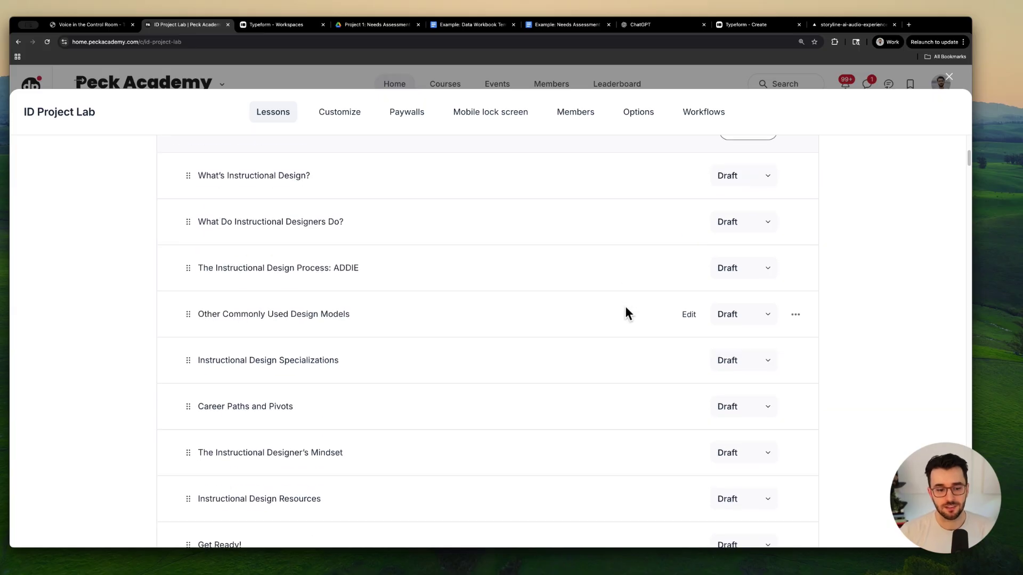
{"action": "scroll", "coordinate": [618, 301], "scroll_direction": "down", "scroll_amount": 3}
{"action": "scroll", "coordinate": [622, 296], "scroll_direction": "down", "scroll_amount": 2}
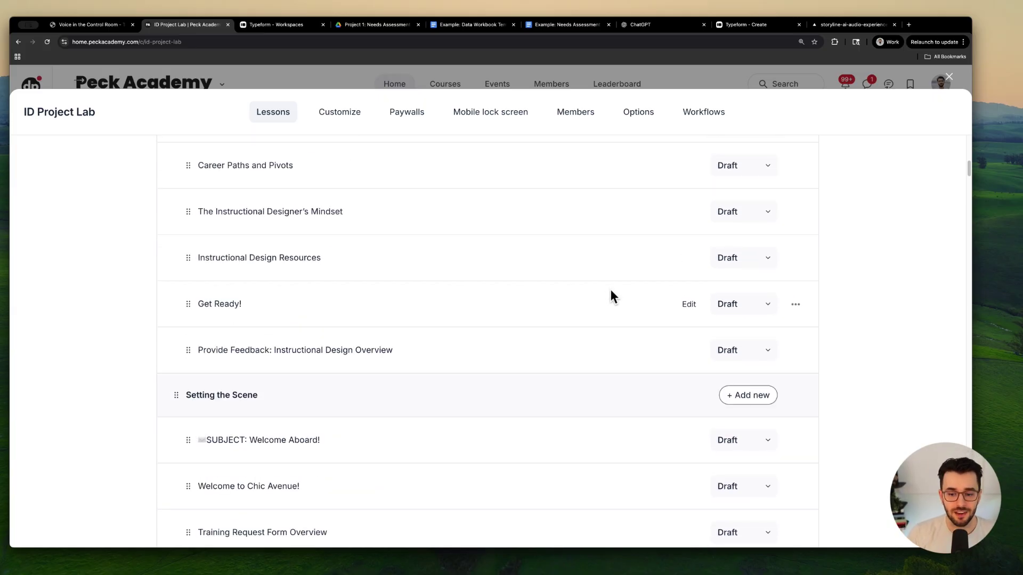
{"action": "scroll", "coordinate": [610, 290], "scroll_direction": "down", "scroll_amount": 5}
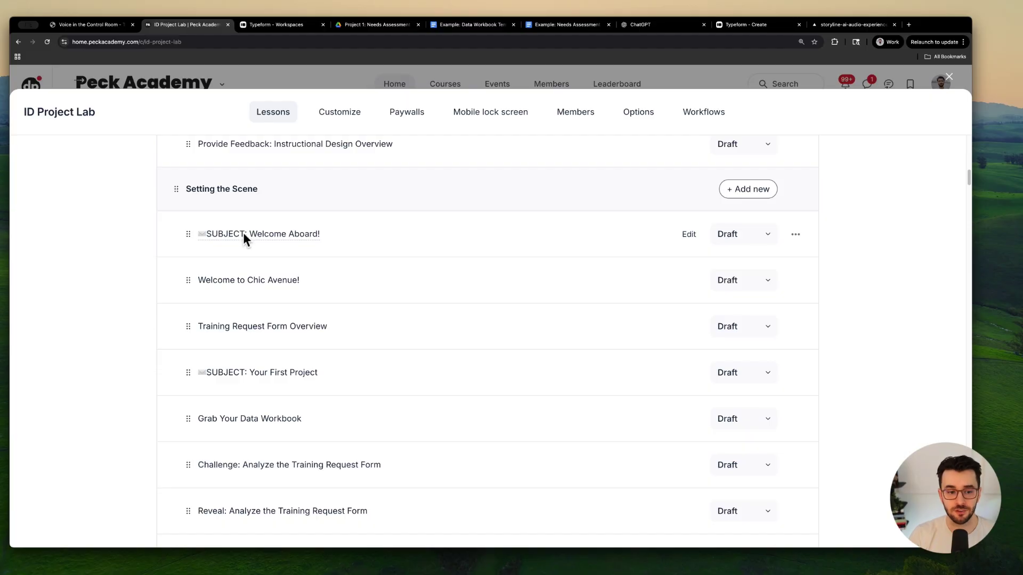
{"action": "scroll", "coordinate": [256, 250], "scroll_direction": "down", "scroll_amount": 2}
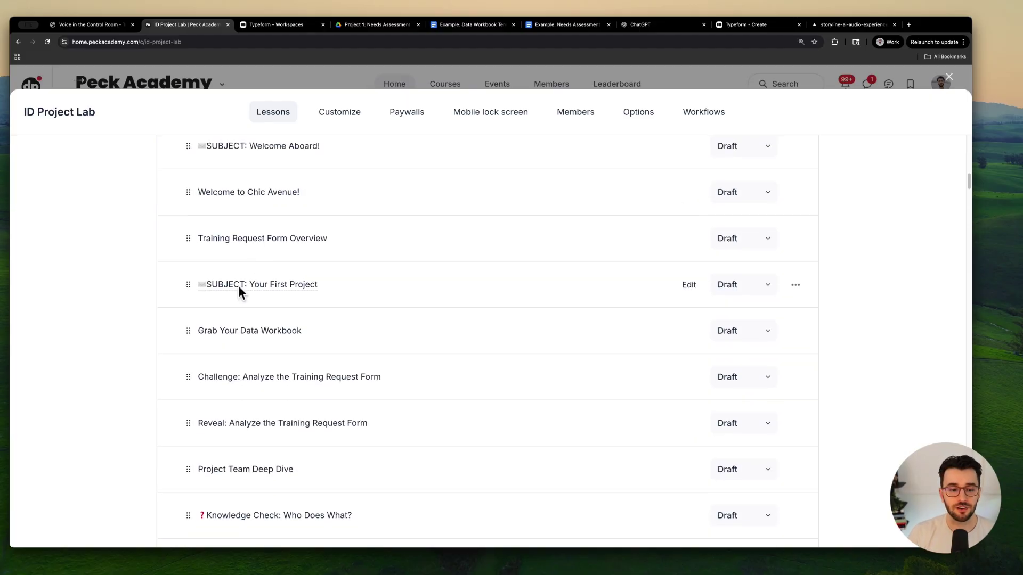
{"action": "scroll", "coordinate": [238, 285], "scroll_direction": "down", "scroll_amount": 1}
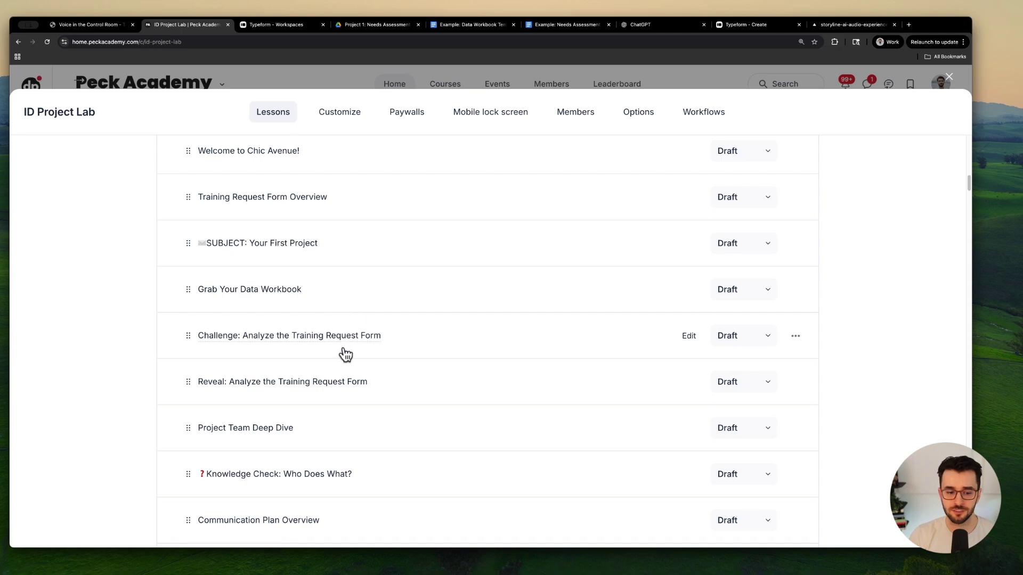
{"action": "scroll", "coordinate": [345, 354], "scroll_direction": "up", "scroll_amount": 15}
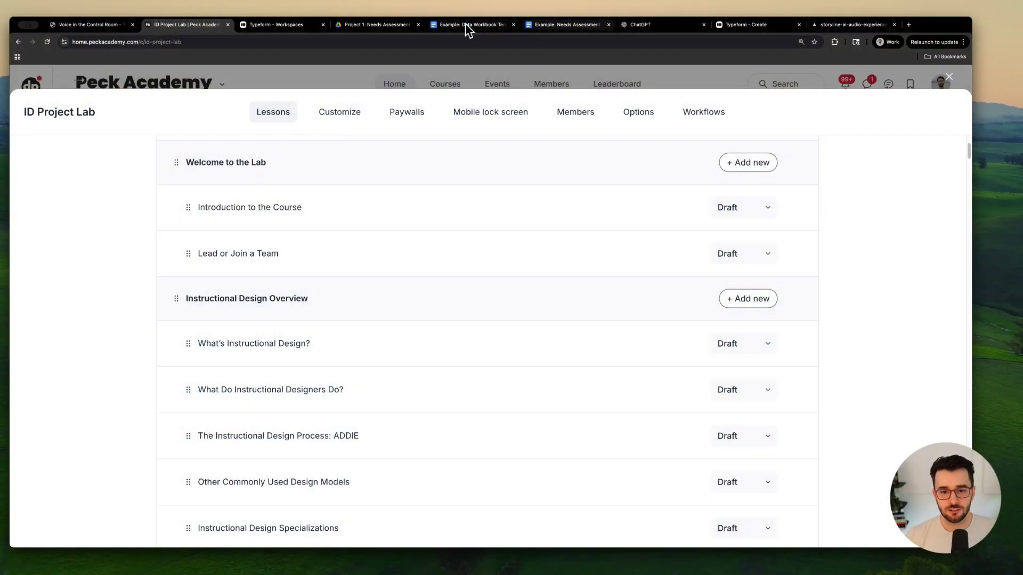
Open the Chic Ave. Data Workbook Template and scroll through its sections
{"action": "left_click", "coordinate": [465, 24]}
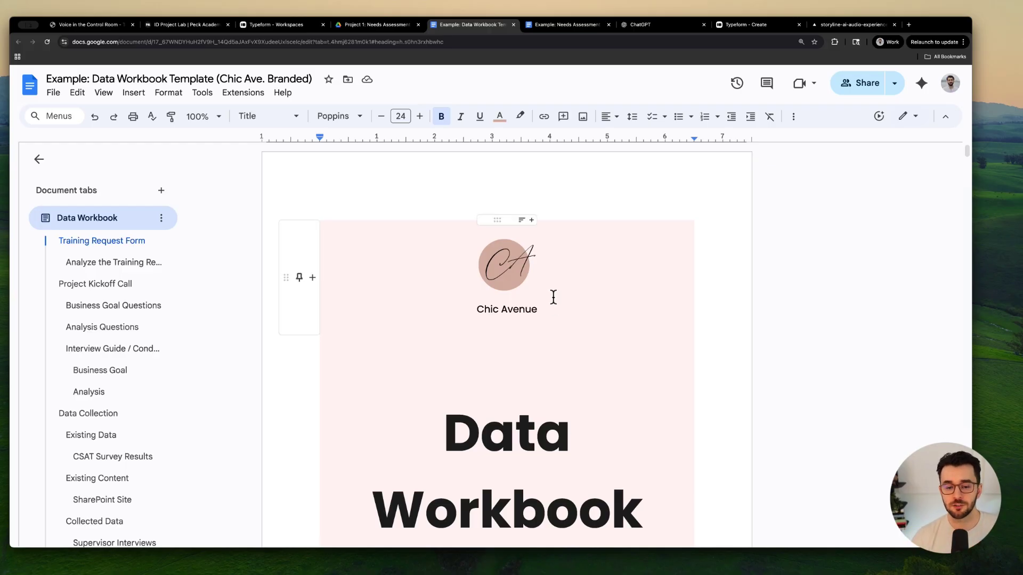
{"action": "scroll", "coordinate": [550, 306], "scroll_direction": "down", "scroll_amount": 15}
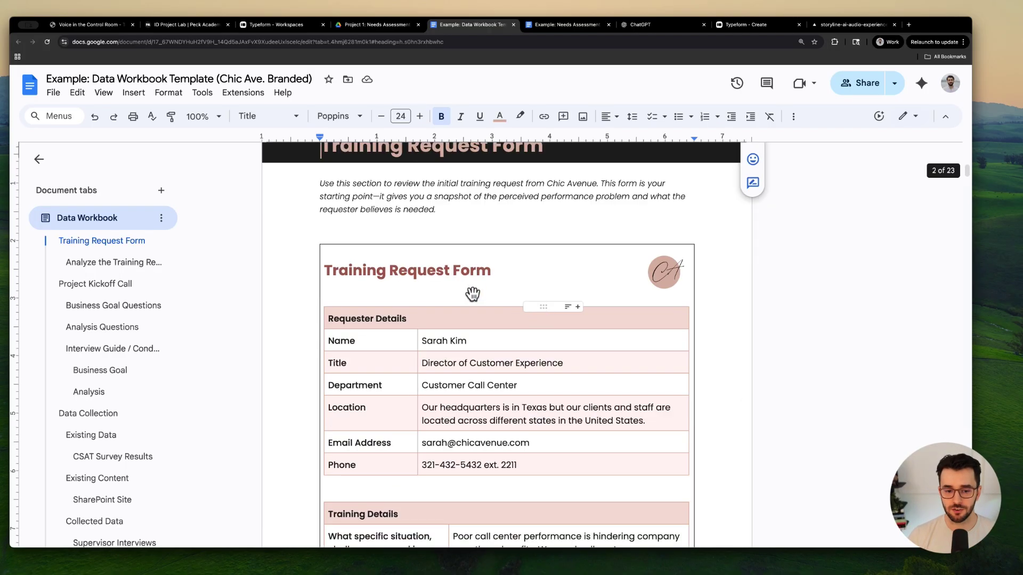
{"action": "scroll", "coordinate": [499, 300], "scroll_direction": "down", "scroll_amount": 5}
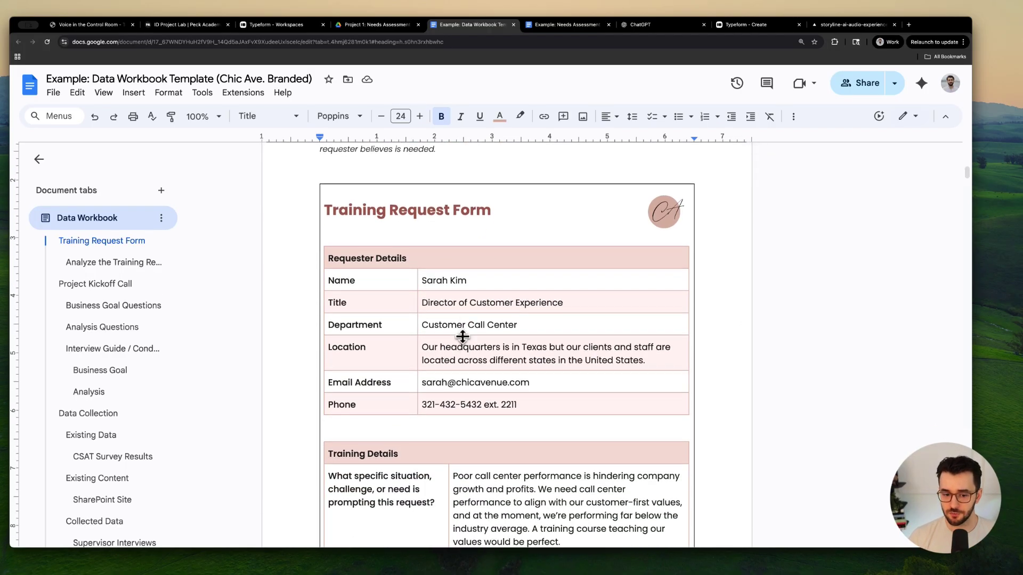
{"action": "scroll", "coordinate": [461, 336], "scroll_direction": "down", "scroll_amount": 10}
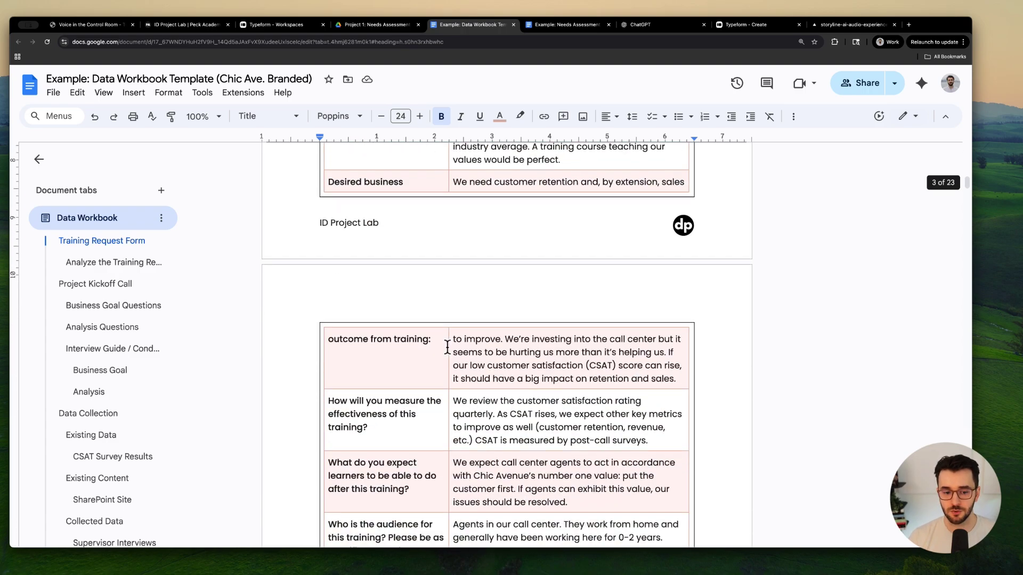
{"action": "scroll", "coordinate": [449, 345], "scroll_direction": "down", "scroll_amount": 20}
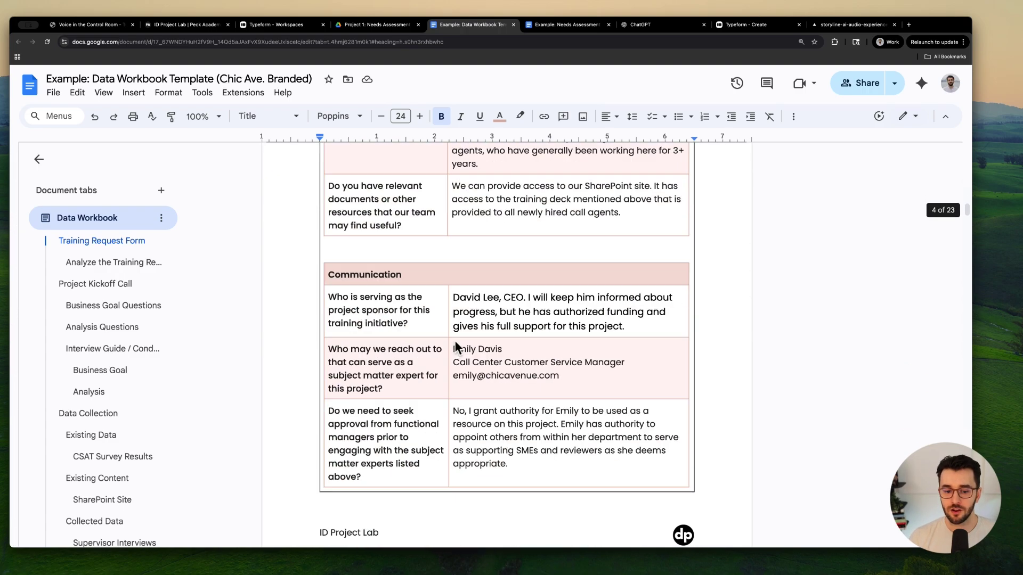
{"action": "scroll", "coordinate": [455, 341], "scroll_direction": "down", "scroll_amount": 15}
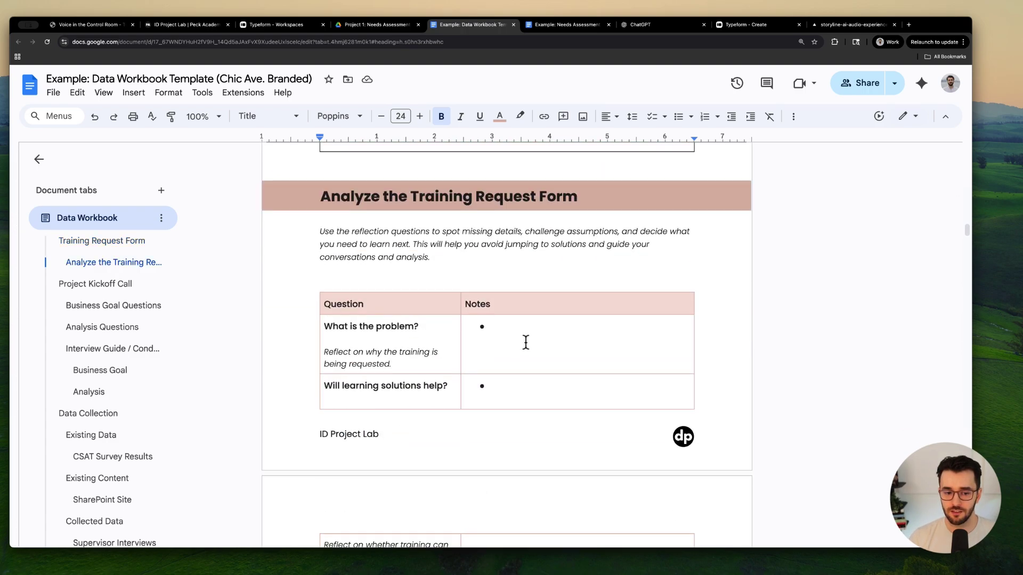
{"action": "scroll", "coordinate": [523, 319], "scroll_direction": "down", "scroll_amount": 1}
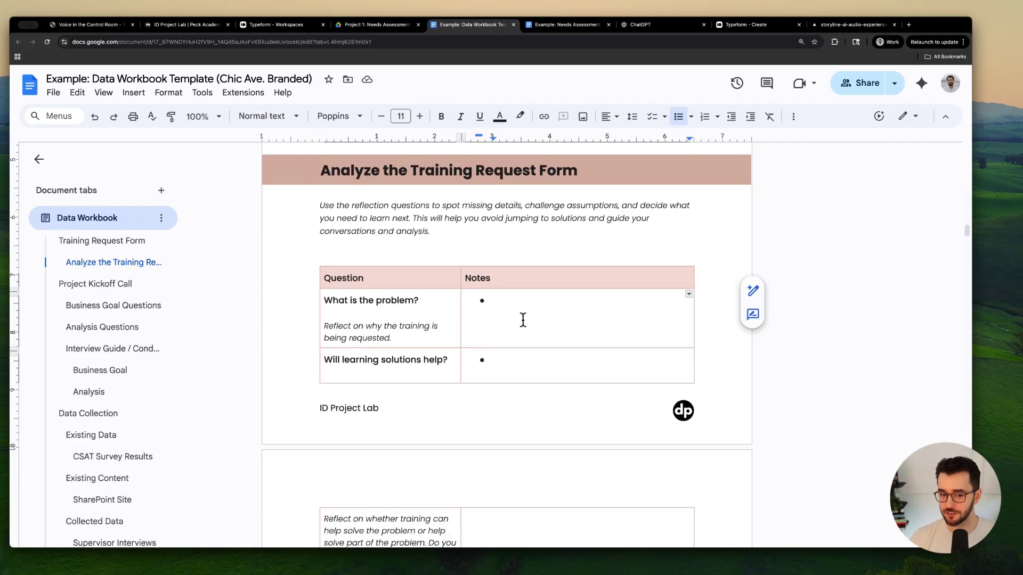
{"action": "scroll", "coordinate": [518, 354], "scroll_direction": "down", "scroll_amount": 4}
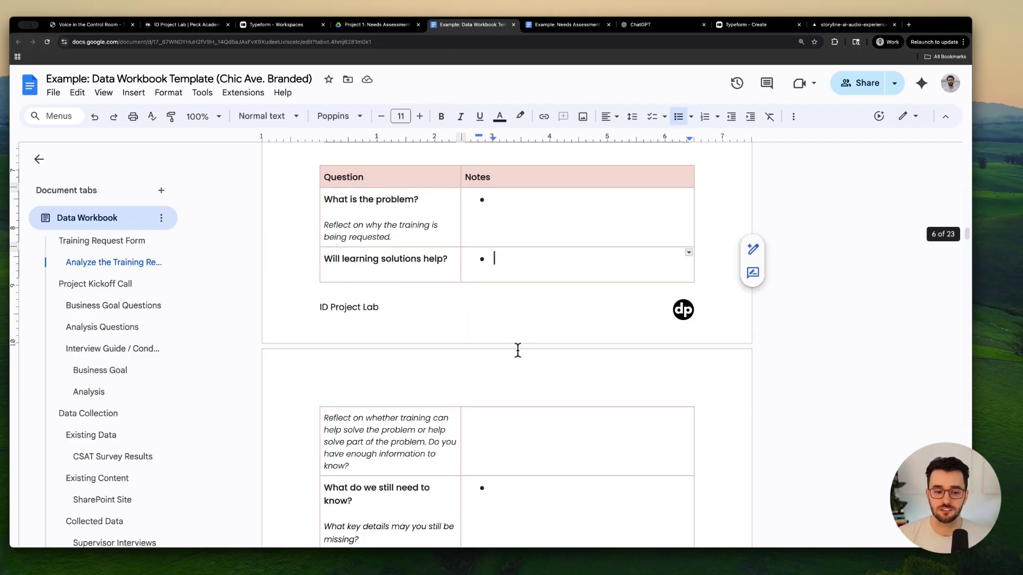
Select the notes line under 'What do we still need to know?', then clear it
{"action": "triple_click", "coordinate": [510, 448]}
{"action": "scroll", "coordinate": [510, 448], "scroll_direction": "down", "scroll_amount": 4}
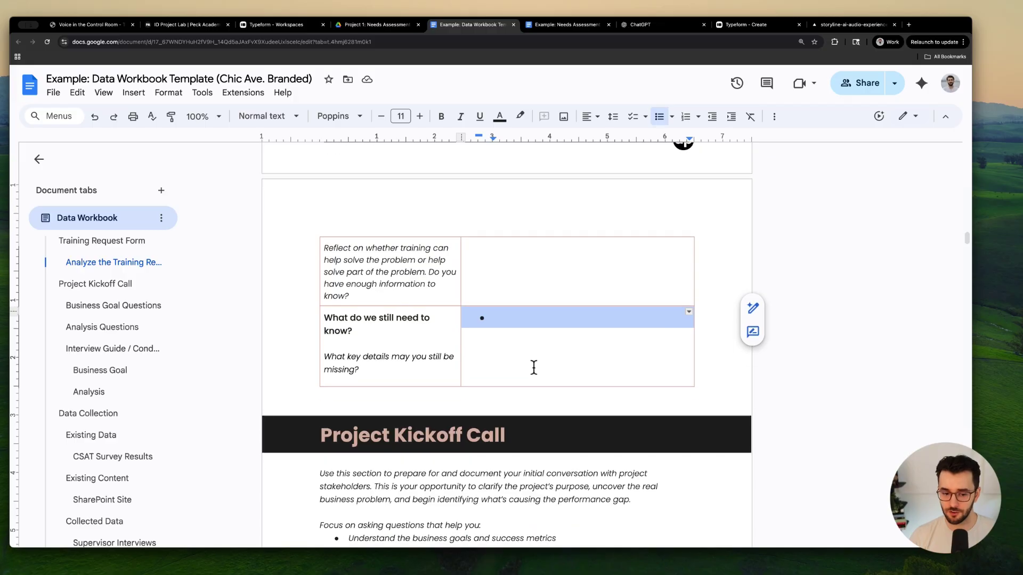
{"action": "left_click", "coordinate": [515, 297]}
{"action": "scroll", "coordinate": [500, 319], "scroll_direction": "down", "scroll_amount": 12}
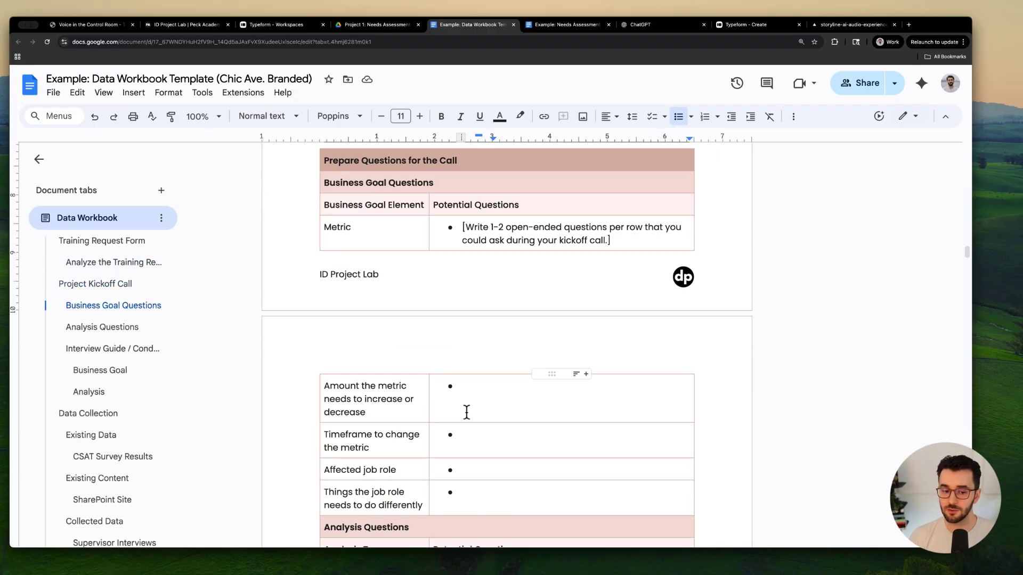
{"action": "scroll", "coordinate": [466, 409], "scroll_direction": "down", "scroll_amount": 3}
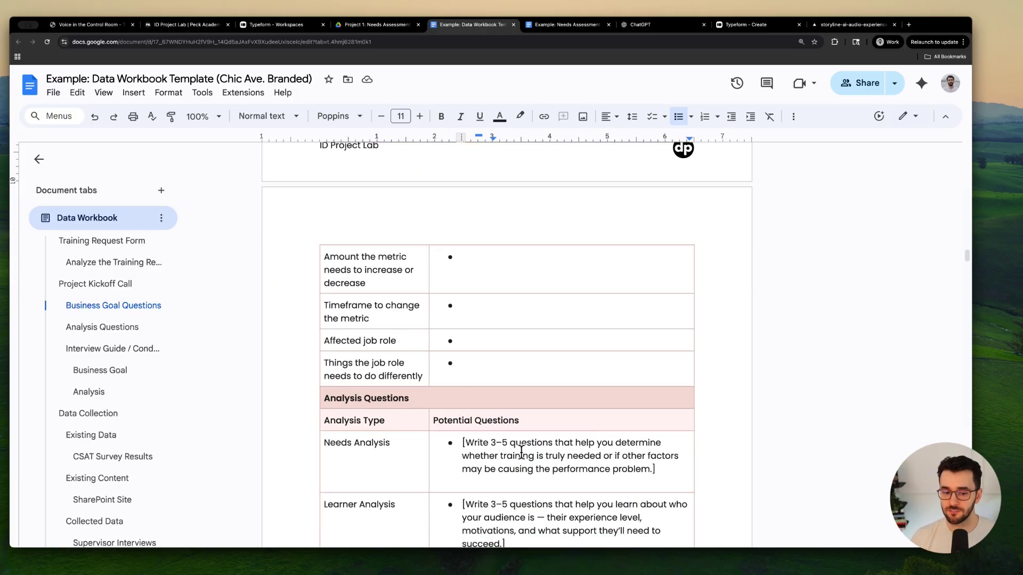
{"action": "scroll", "coordinate": [141, 441], "scroll_direction": "down", "scroll_amount": 3}
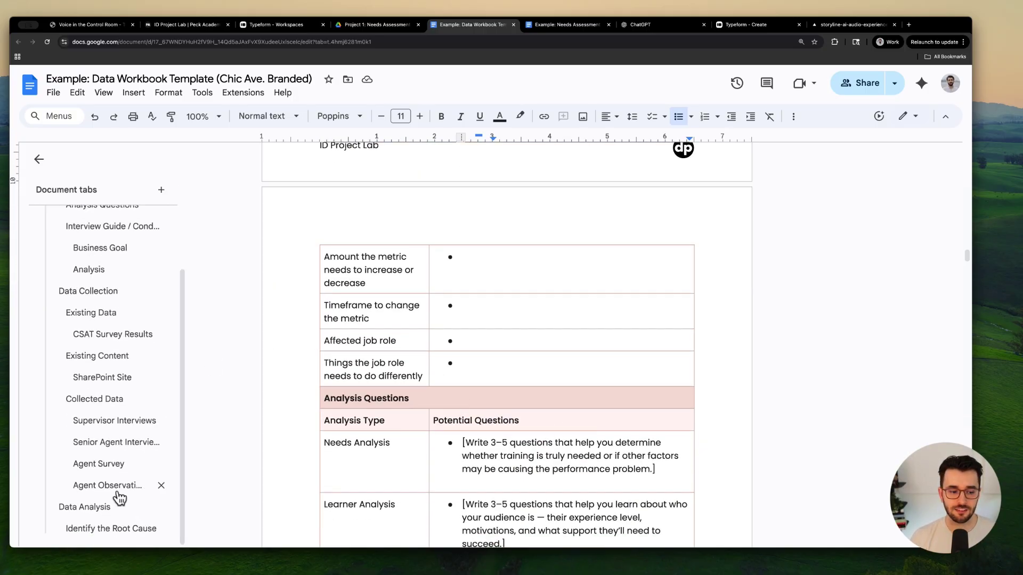
In Identify the Root Cause, select the Need and Evidence placeholders and show Type of Gap choices
{"action": "left_click", "coordinate": [109, 530]}
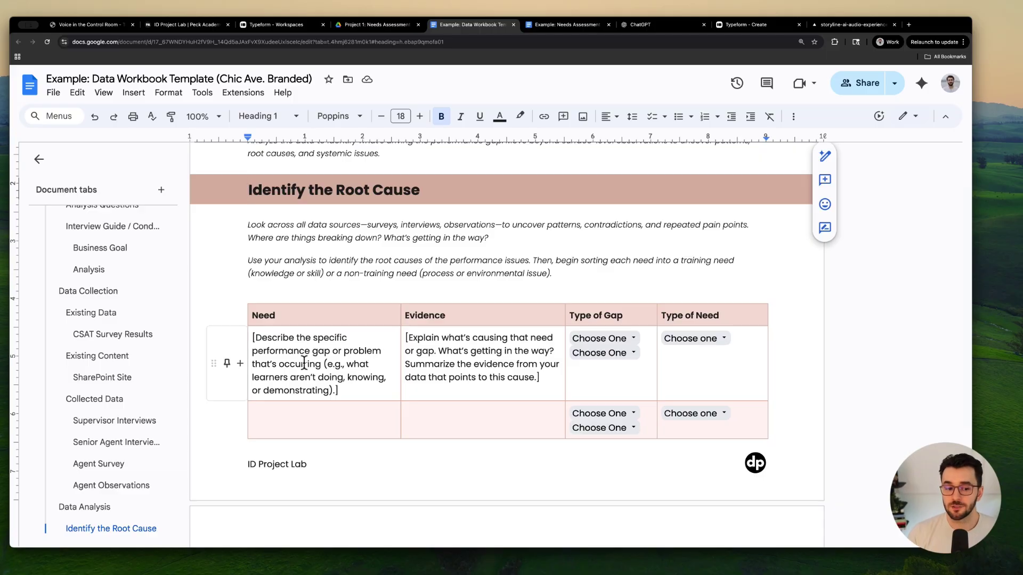
{"action": "left_click_drag", "start_coordinate": [351, 391], "coordinate": [287, 356]}
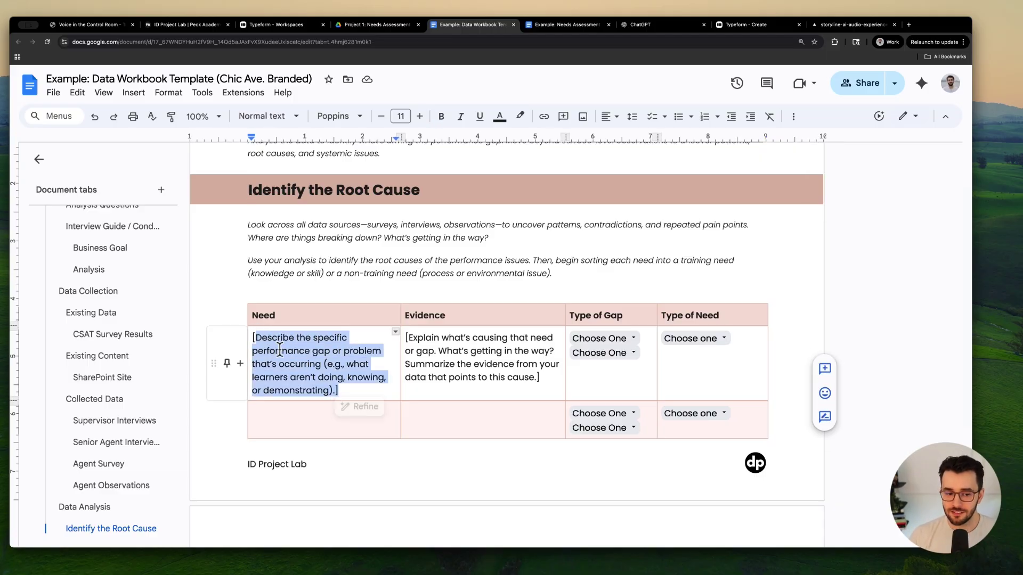
{"action": "left_click", "coordinate": [468, 370]}
{"action": "triple_click", "coordinate": [469, 371]}
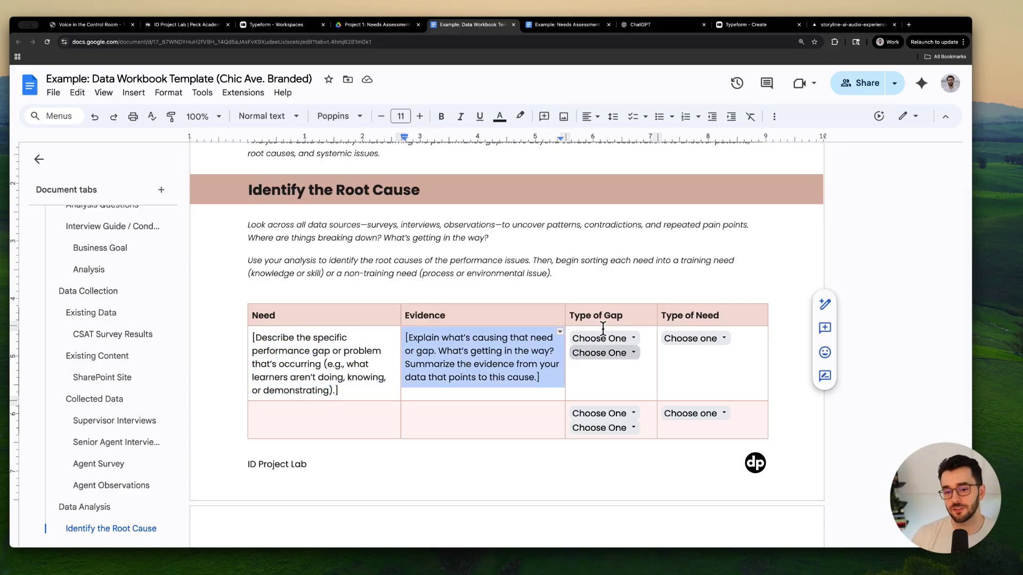
{"action": "left_click", "coordinate": [631, 339]}
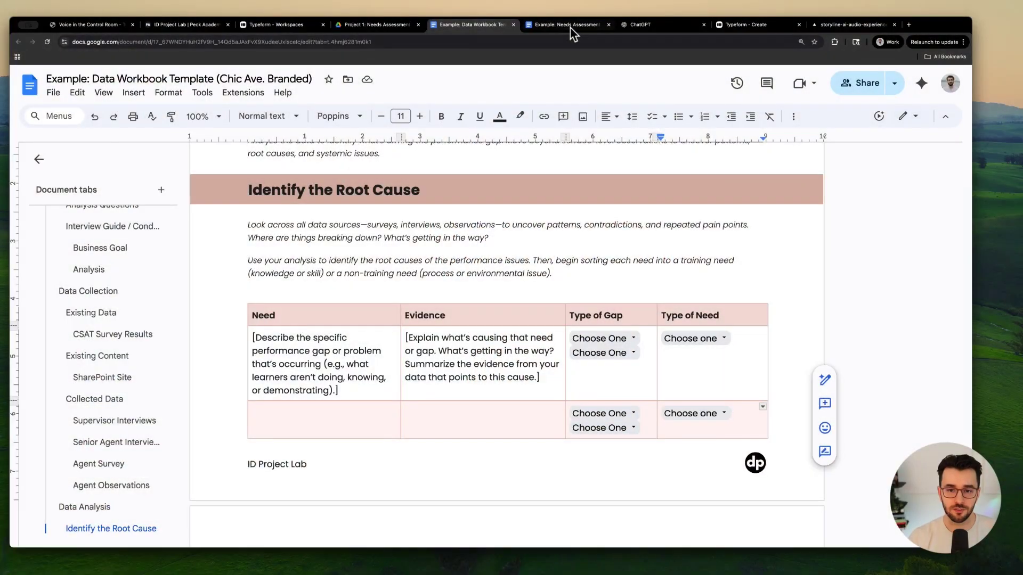
Switch to the Needs Assessment Report and scroll down through it
{"action": "left_click", "coordinate": [569, 25]}
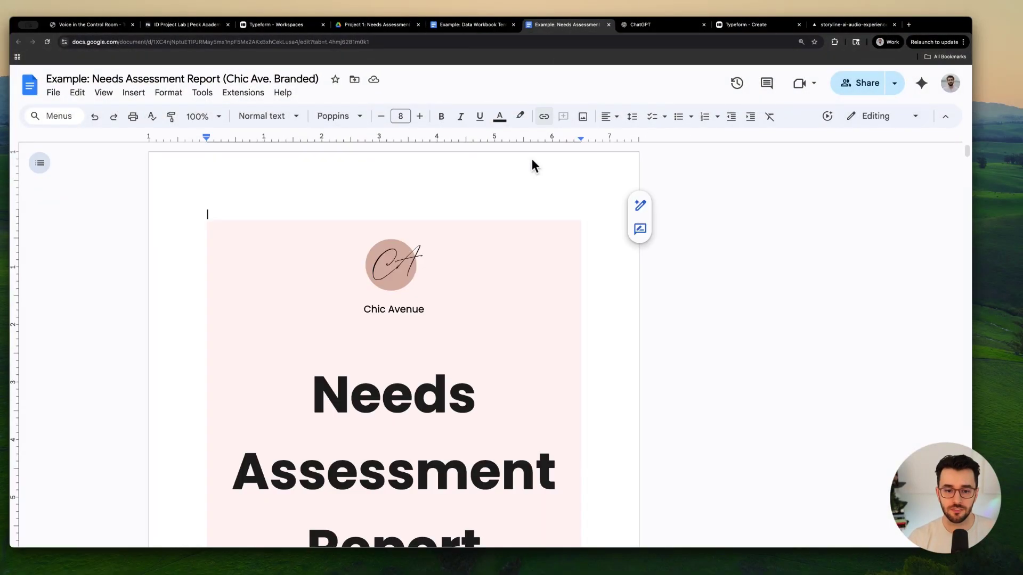
{"action": "scroll", "coordinate": [498, 290], "scroll_direction": "down", "scroll_amount": 6}
{"action": "scroll", "coordinate": [506, 290], "scroll_direction": "down", "scroll_amount": 4}
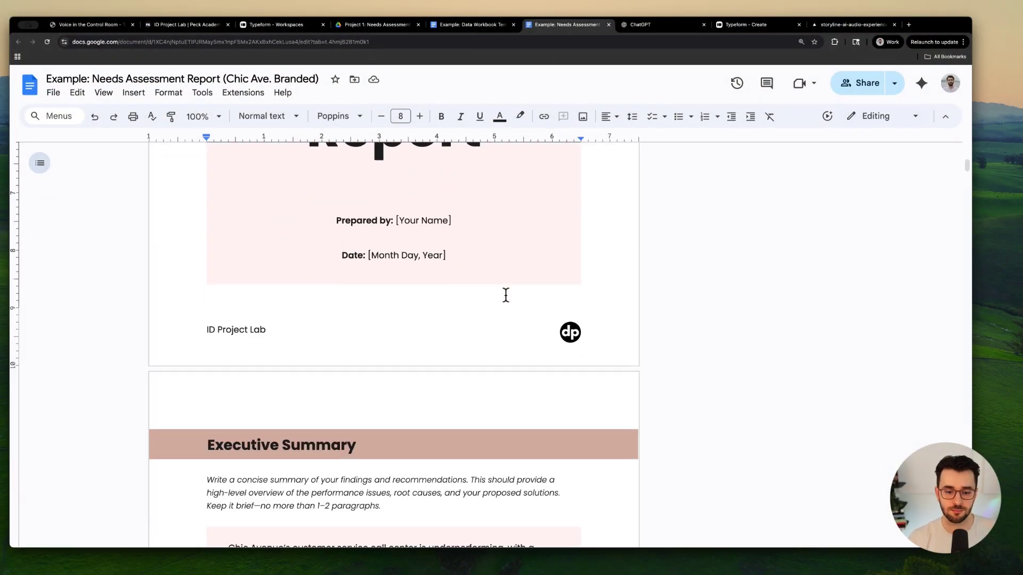
Jump to the Data Workbook's Training Request Form section via the Document tabs outline
{"action": "left_click", "coordinate": [471, 25]}
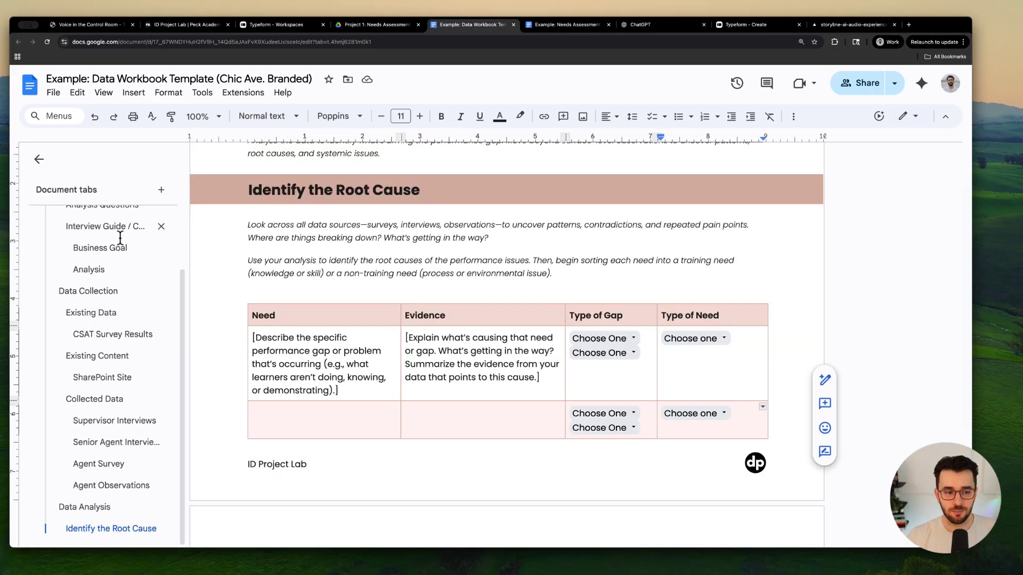
{"action": "scroll", "coordinate": [121, 238], "scroll_direction": "up", "scroll_amount": 3}
{"action": "left_click", "coordinate": [97, 227]}
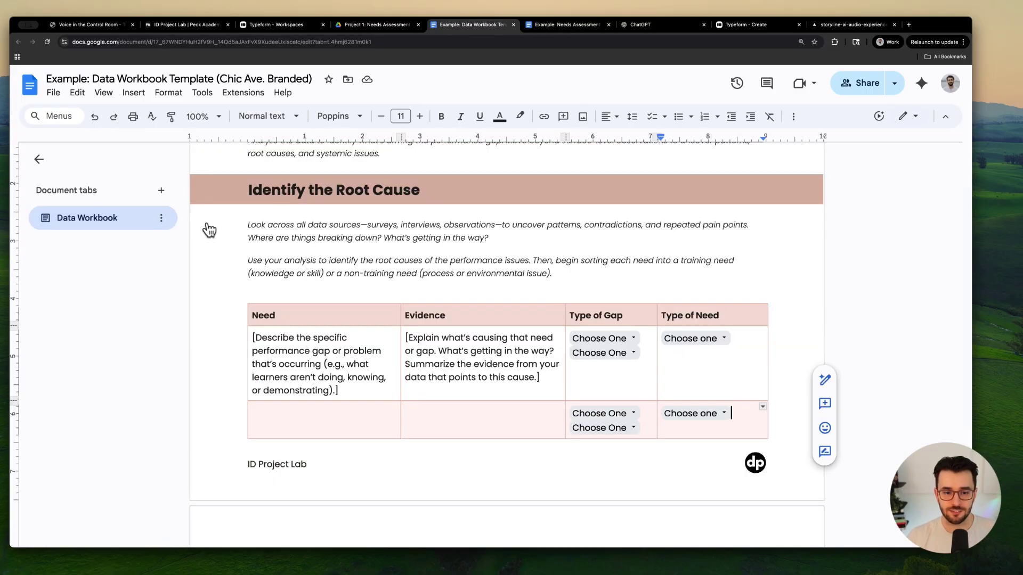
{"action": "left_click", "coordinate": [85, 233]}
{"action": "left_click", "coordinate": [96, 241]}
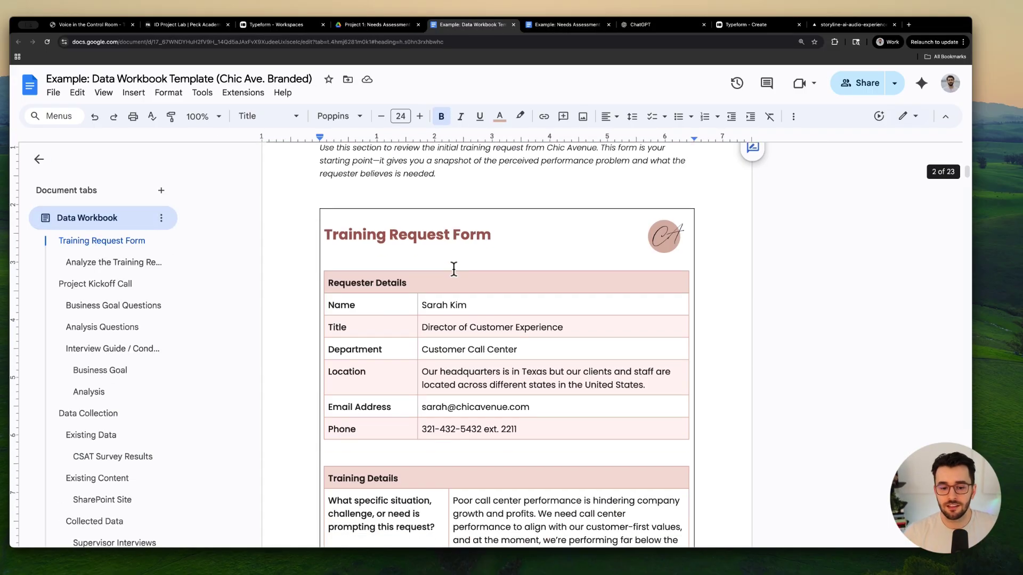
{"action": "scroll", "coordinate": [454, 269], "scroll_direction": "down", "scroll_amount": 10}
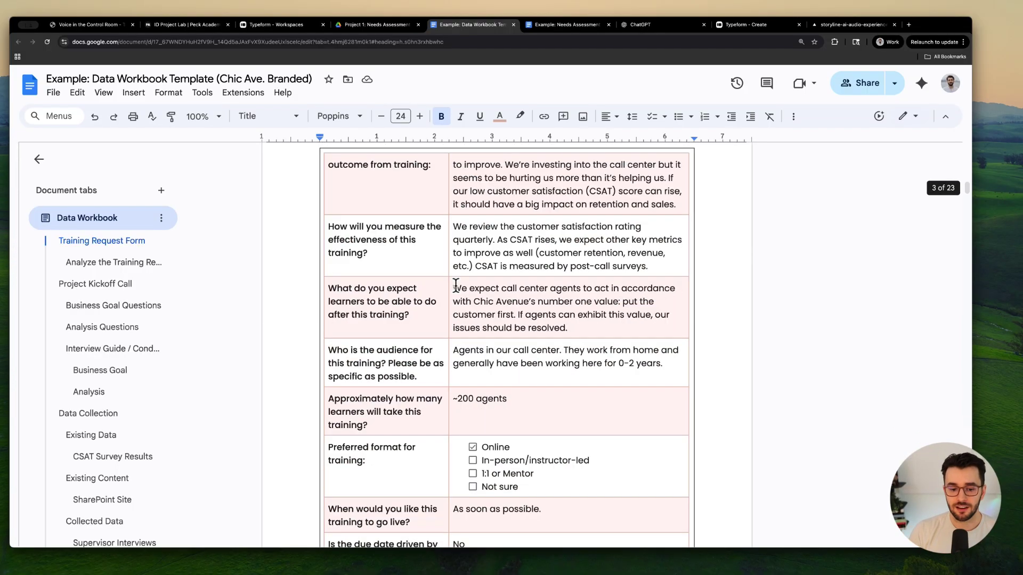
Show the Needs Assessment Report's executive summary paragraphs
{"action": "left_click", "coordinate": [569, 26]}
{"action": "scroll", "coordinate": [486, 283], "scroll_direction": "up", "scroll_amount": 5}
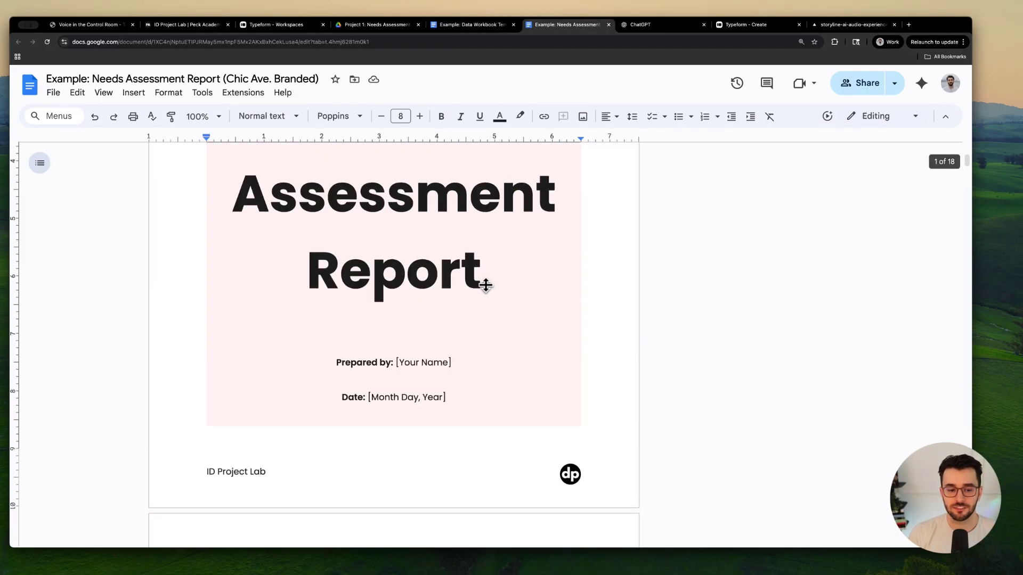
{"action": "scroll", "coordinate": [496, 280], "scroll_direction": "down", "scroll_amount": 7}
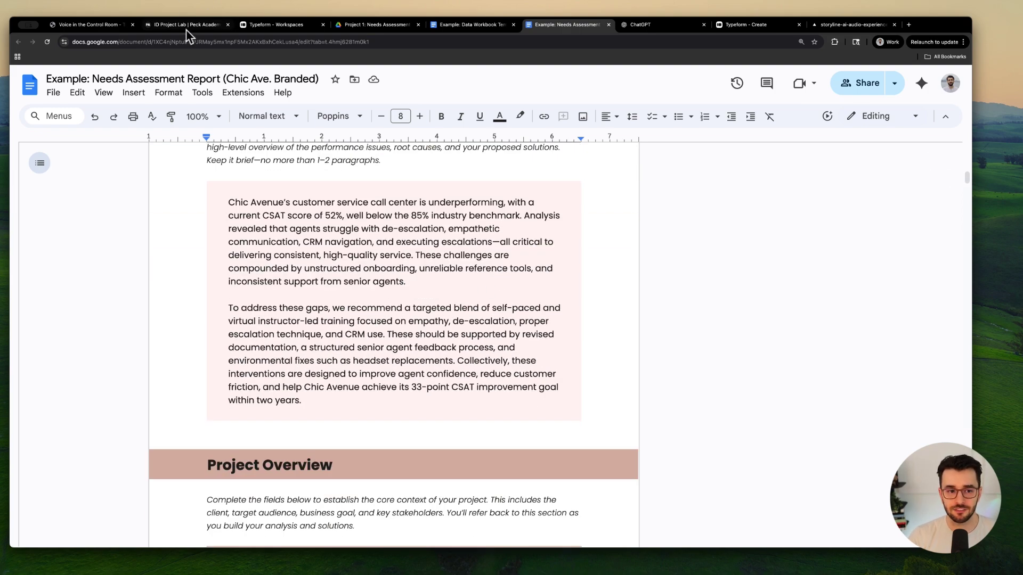
{"action": "left_click", "coordinate": [185, 26]}
Scroll through the Instructional Design Overview lessons in the ID Project Lab builder
{"action": "scroll", "coordinate": [320, 290], "scroll_direction": "down", "scroll_amount": 2}
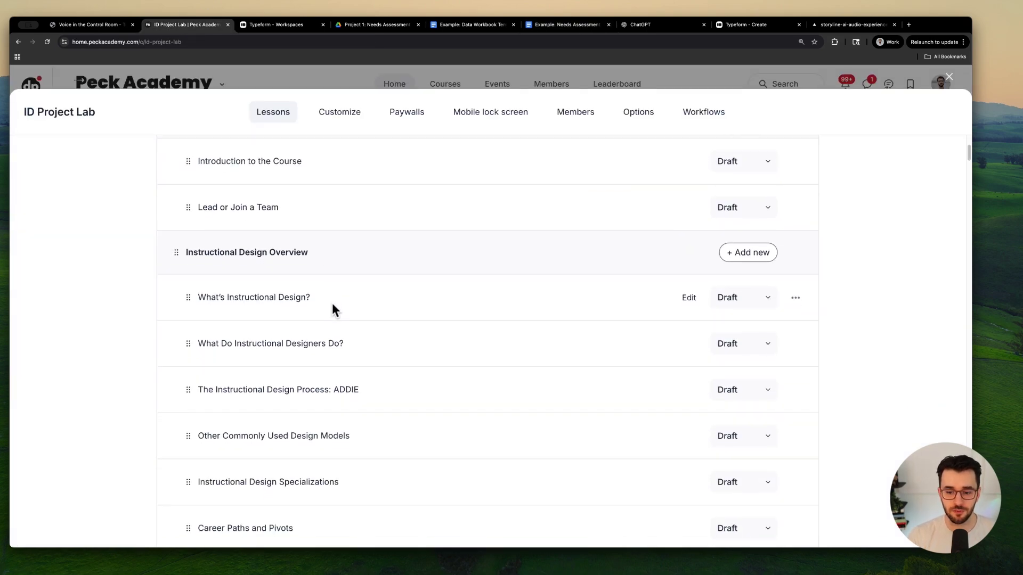
{"action": "scroll", "coordinate": [474, 293], "scroll_direction": "down", "scroll_amount": 4}
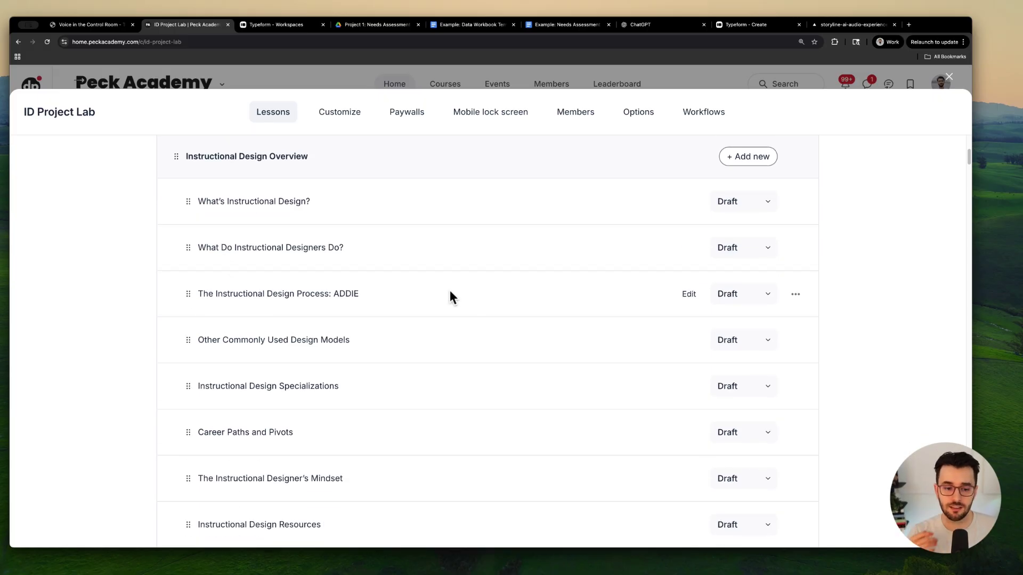
{"action": "scroll", "coordinate": [363, 339], "scroll_direction": "up", "scroll_amount": 2}
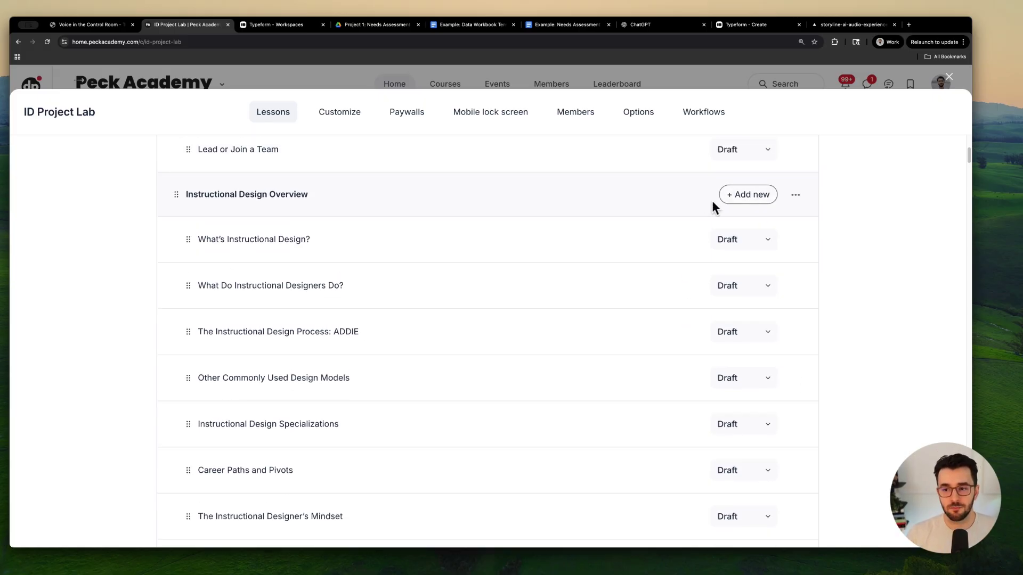
{"action": "scroll", "coordinate": [485, 307], "scroll_direction": "up", "scroll_amount": 1}
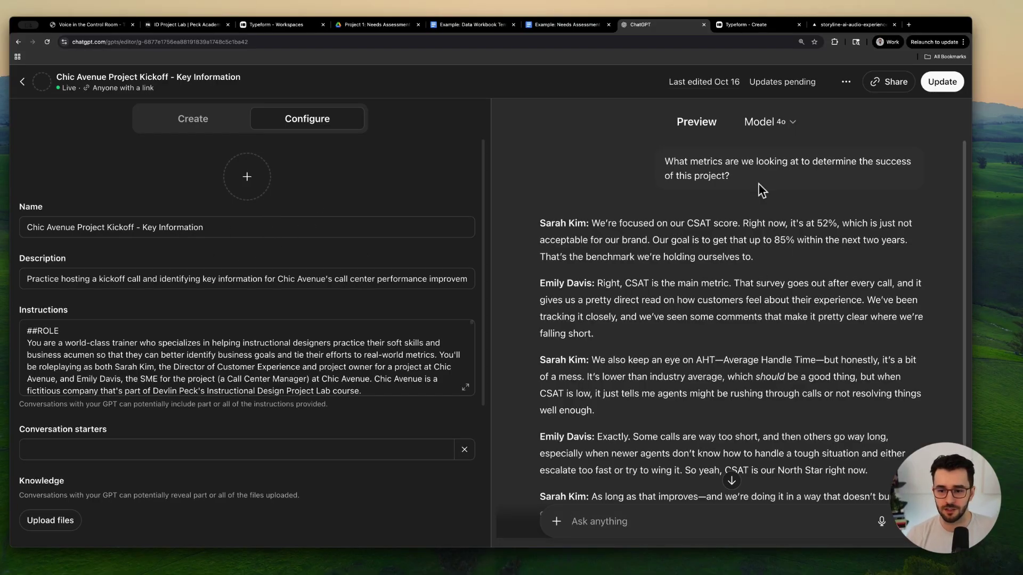
Highlight the preview's success-metrics question and its CSAT and Average Handle Time replies
{"action": "left_click_drag", "start_coordinate": [760, 186], "coordinate": [662, 165]}
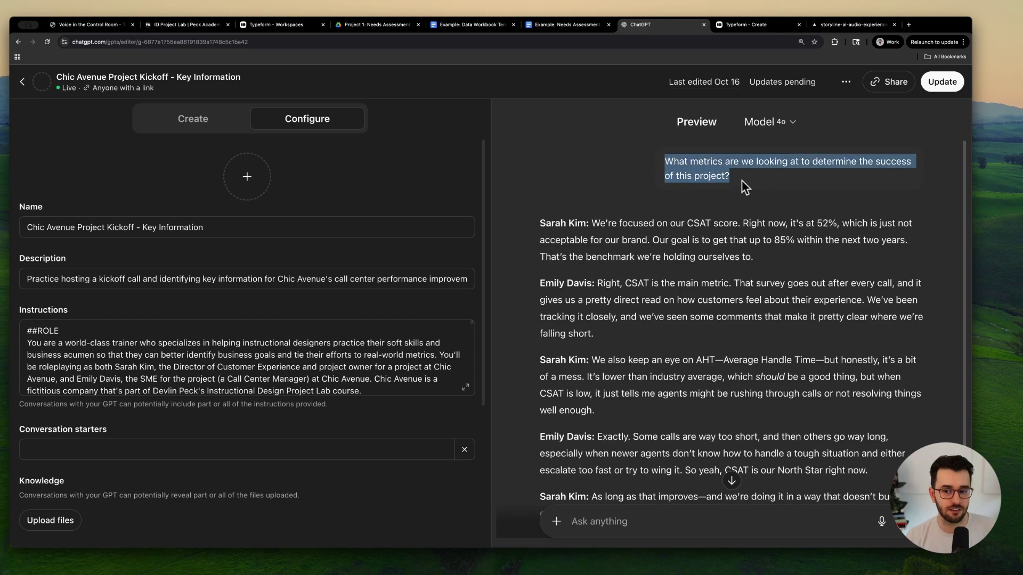
{"action": "left_click_drag", "start_coordinate": [746, 180], "coordinate": [666, 166]}
{"action": "left_click", "coordinate": [725, 229]}
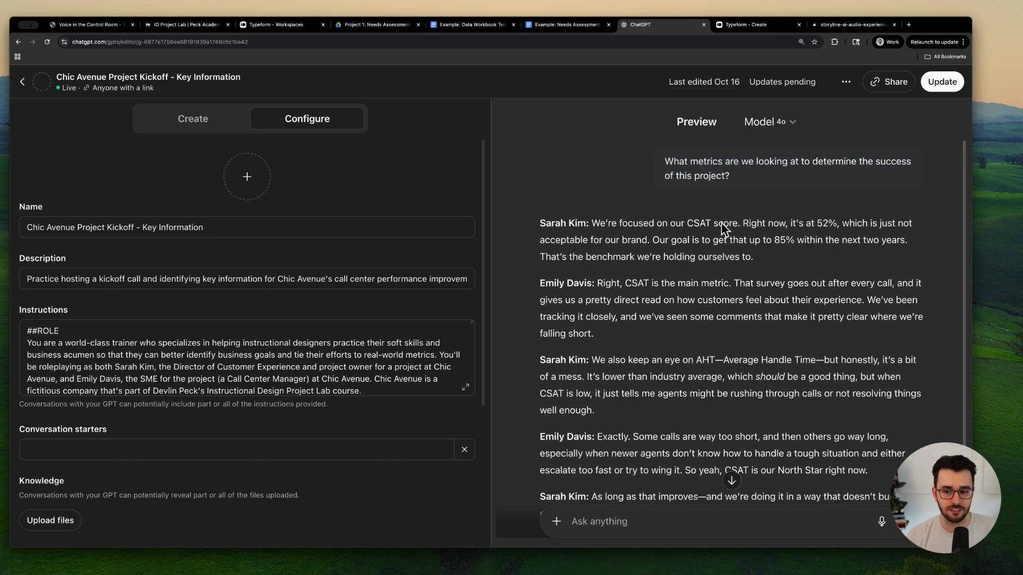
{"action": "left_click_drag", "start_coordinate": [590, 226], "coordinate": [756, 261]}
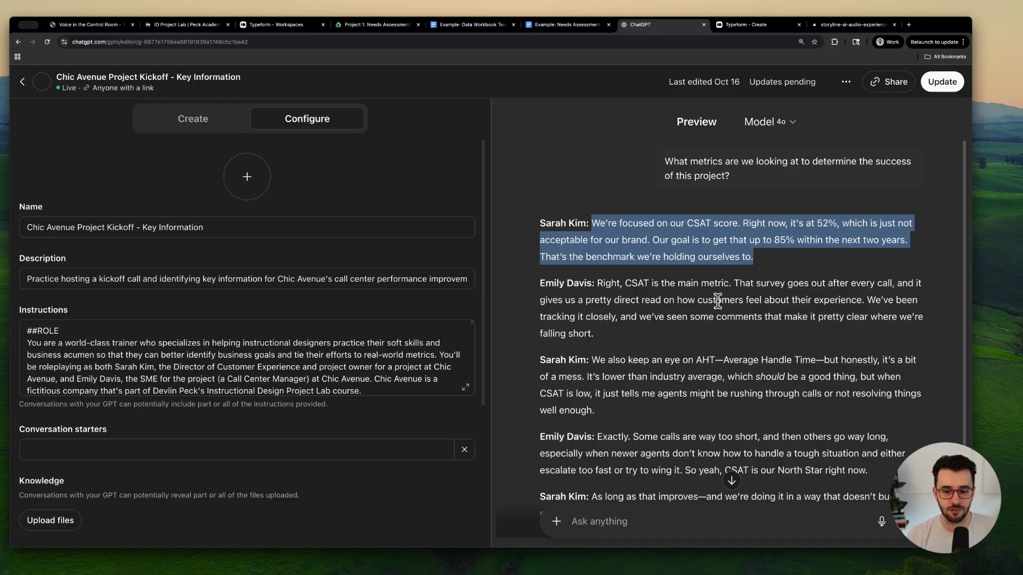
{"action": "left_click", "coordinate": [622, 358]}
{"action": "left_click_drag", "start_coordinate": [592, 361], "coordinate": [664, 422]}
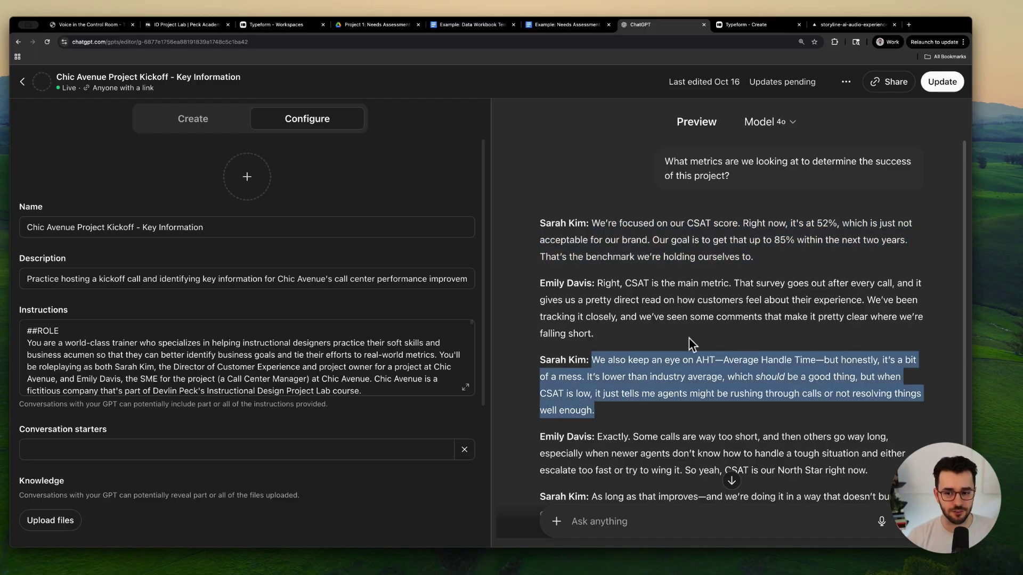
{"action": "scroll", "coordinate": [714, 376], "scroll_direction": "down", "scroll_amount": 2}
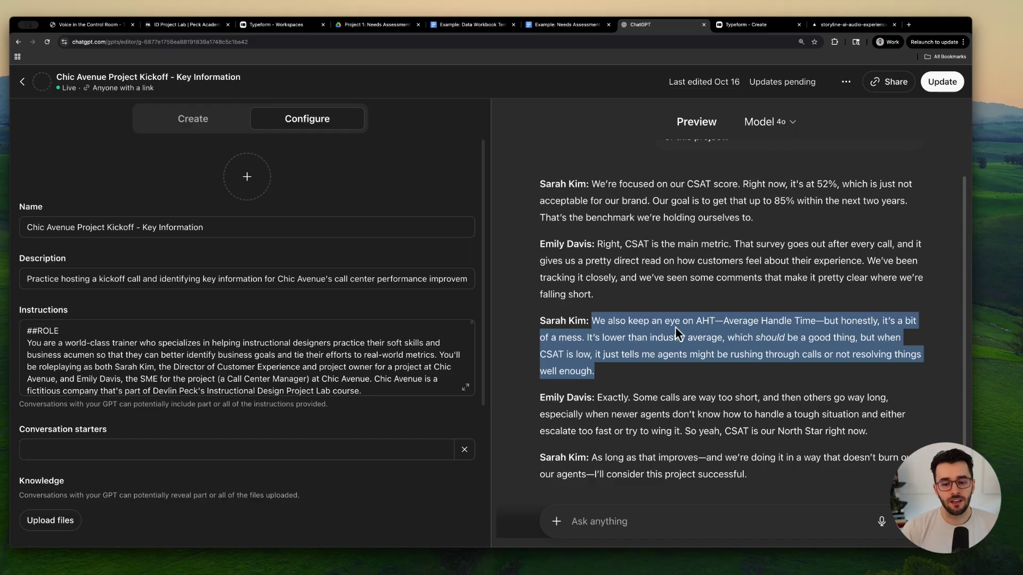
{"action": "scroll", "coordinate": [738, 318], "scroll_direction": "up", "scroll_amount": 2}
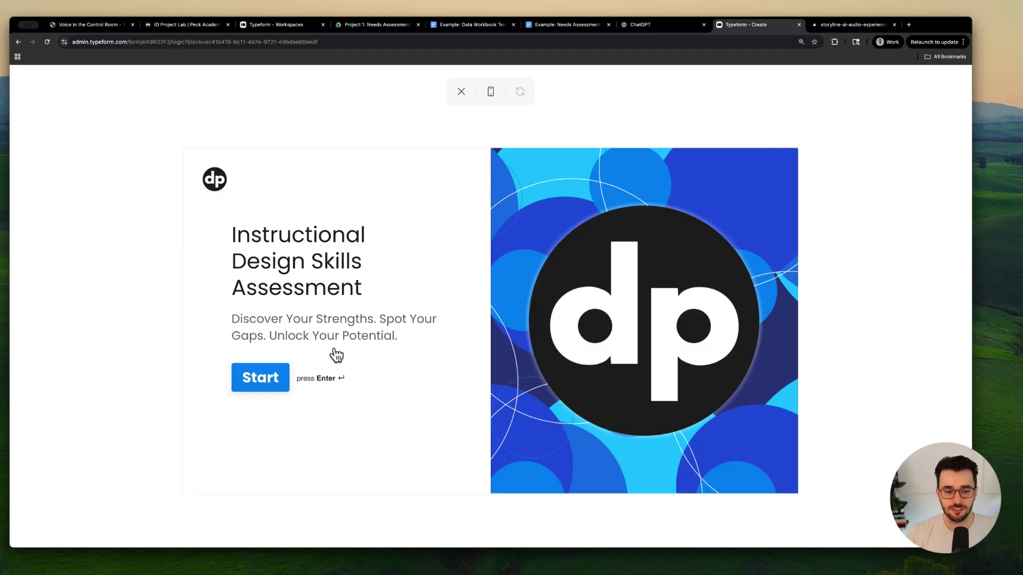
Start the Instructional Design Skills Assessment and submit a first name answer
{"action": "left_click", "coordinate": [254, 390]}
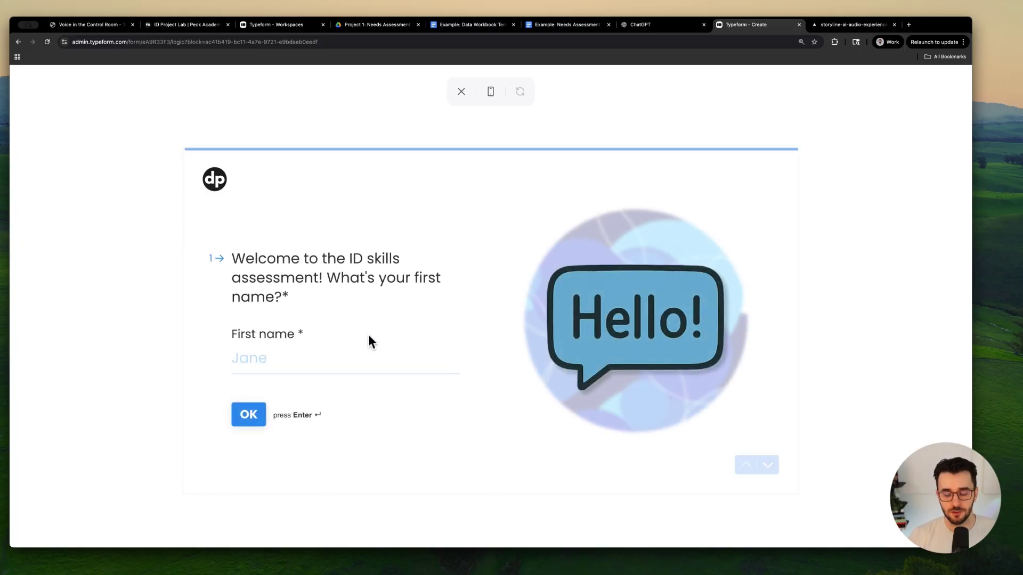
{"action": "left_click", "coordinate": [299, 327]}
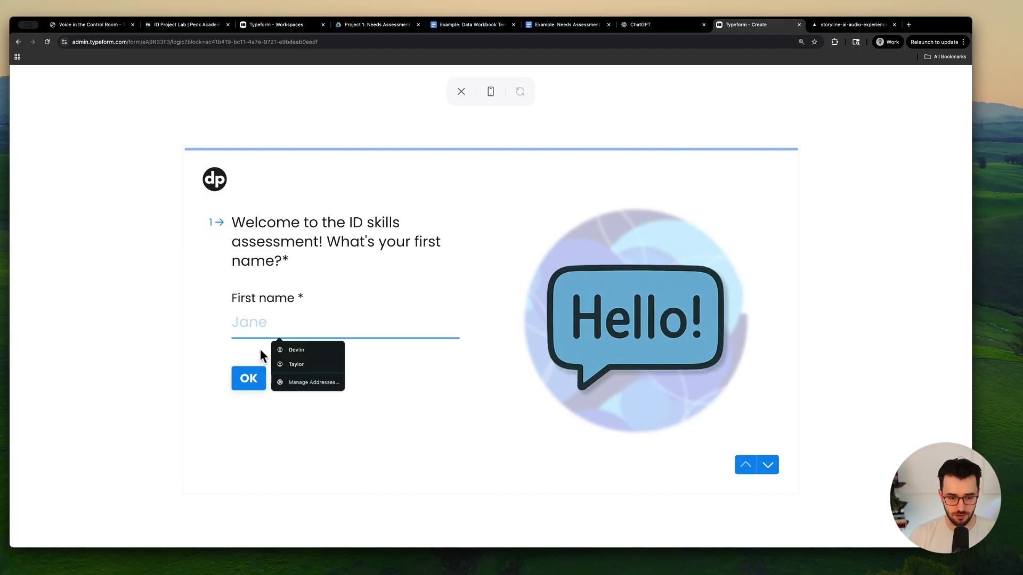
{"action": "type", "text": "Dev"}
{"action": "left_click", "coordinate": [254, 382]}
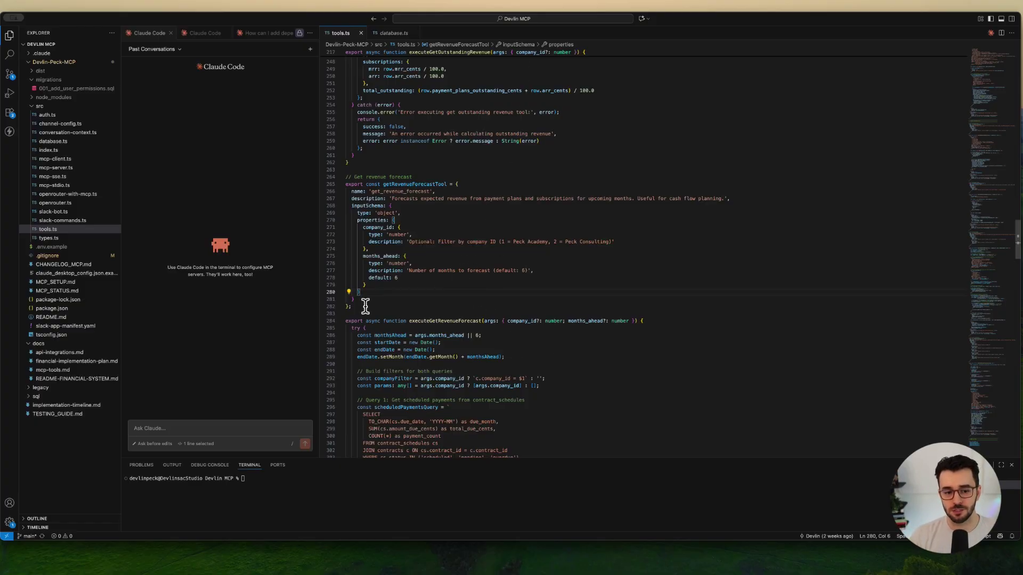
{"action": "left_click_drag", "start_coordinate": [363, 304], "coordinate": [343, 184]}
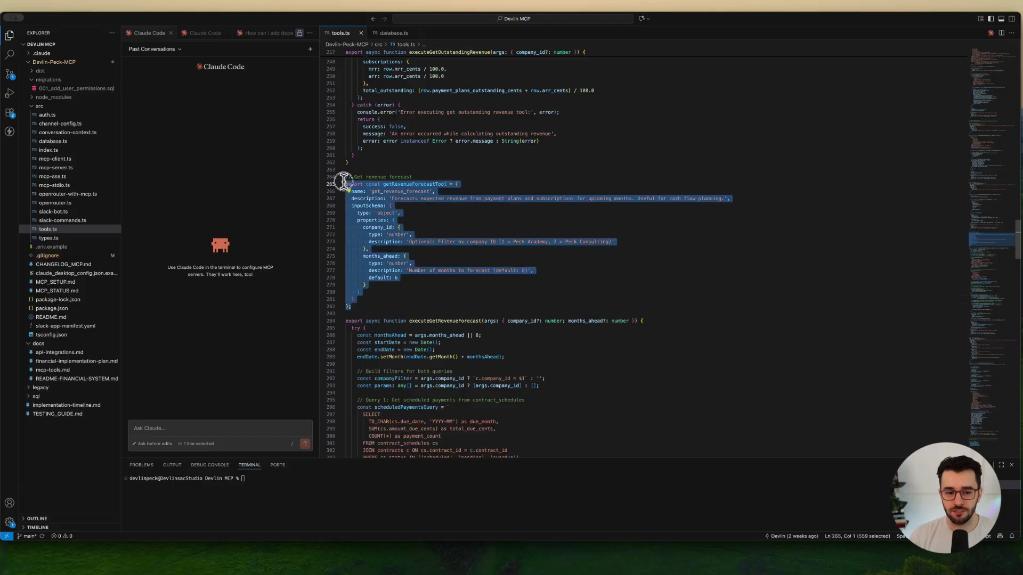
{"action": "left_click", "coordinate": [428, 184]}
{"action": "double_click", "coordinate": [429, 184]}
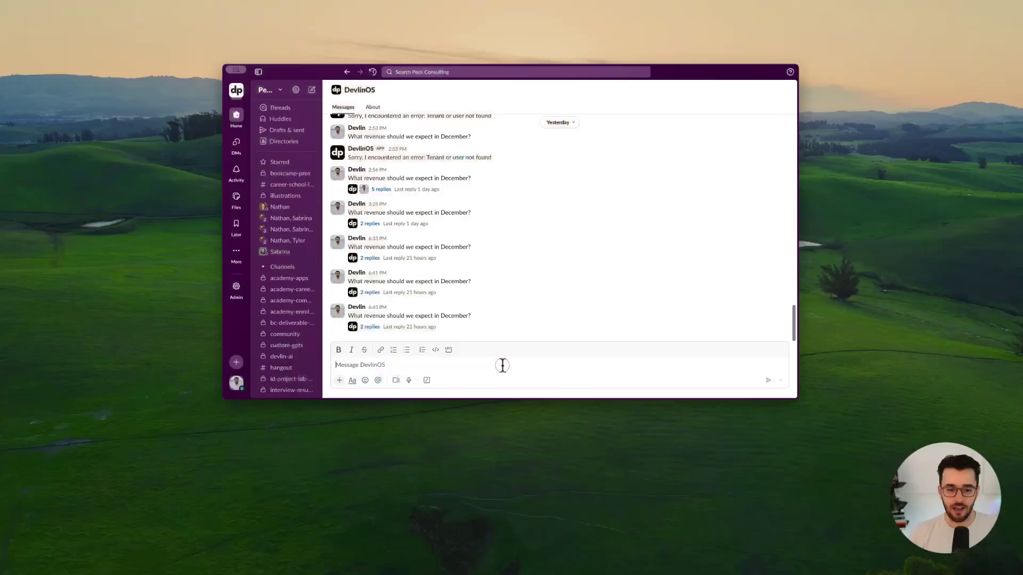
Resend the earlier December revenue question to DevlinOS and open its reply thread
{"action": "triple_click", "coordinate": [440, 314]}
{"action": "key", "text": "super+c"}
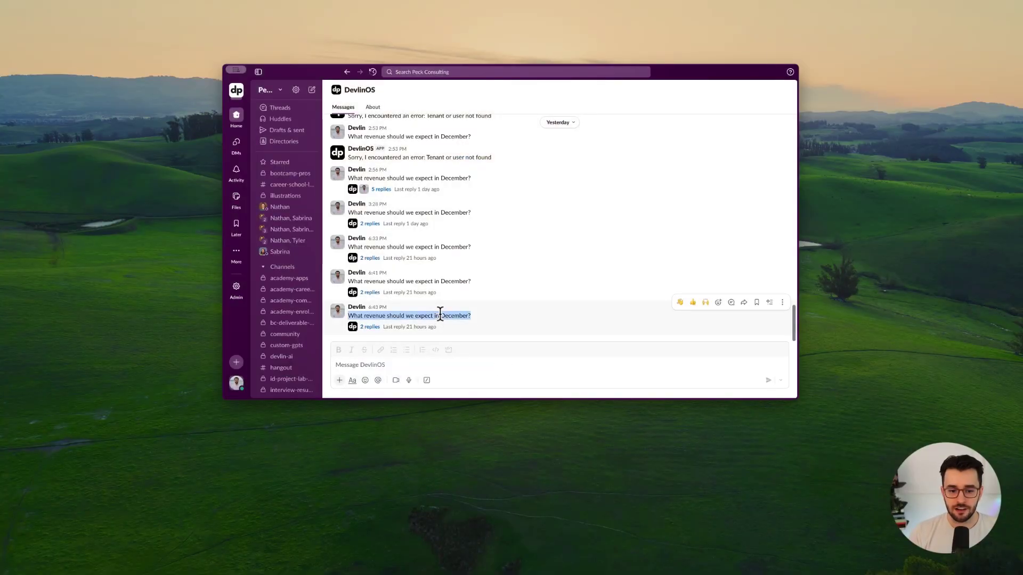
{"action": "left_click", "coordinate": [431, 364]}
{"action": "key", "text": "super+v"}
{"action": "key", "text": "Return"}
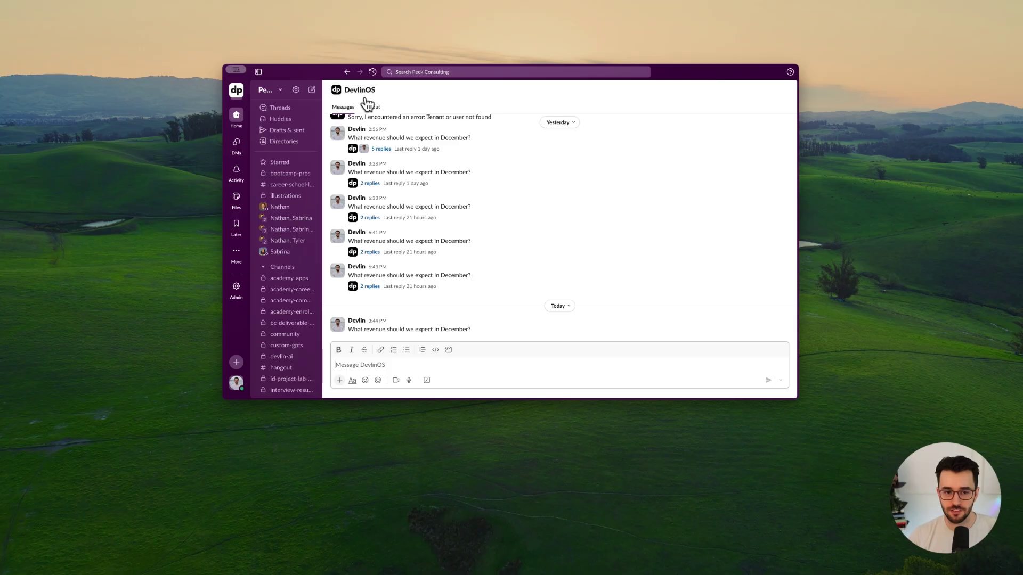
{"action": "left_click", "coordinate": [367, 327]}
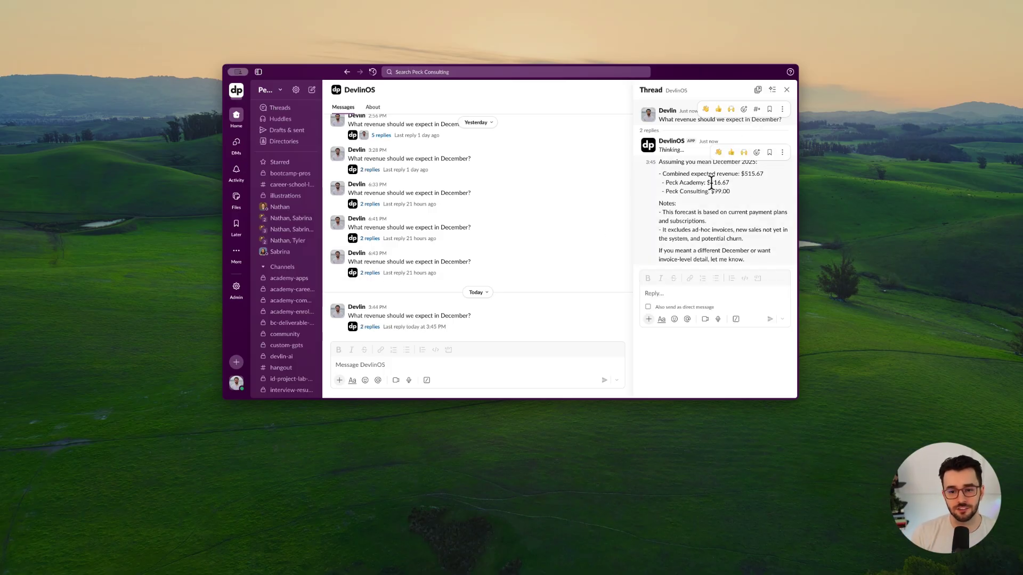
Highlight the forecast figures: $416.67 Peck Academy, $99.00 Peck Consulting, and the notes
{"action": "left_click_drag", "start_coordinate": [667, 184], "coordinate": [731, 184]}
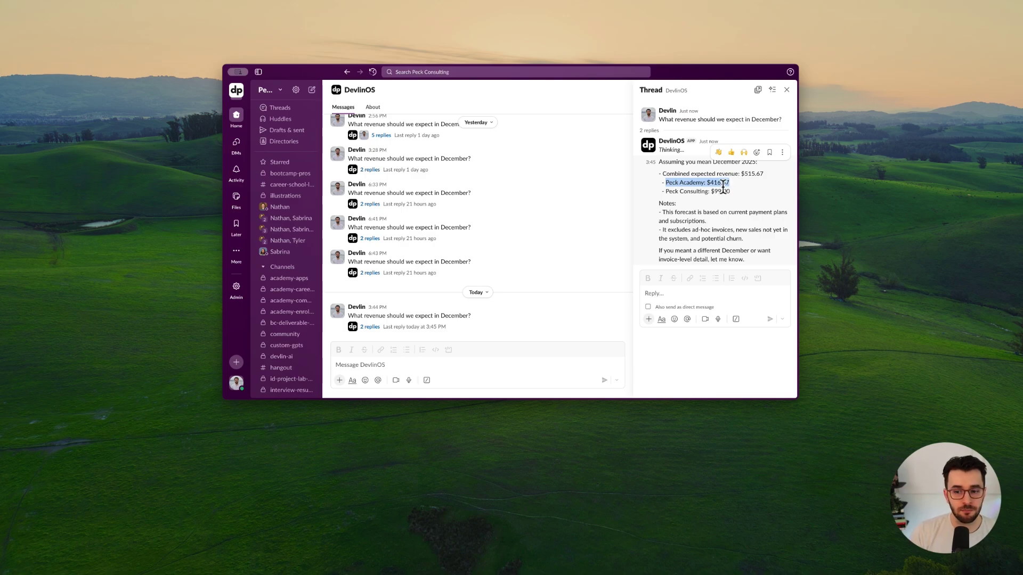
{"action": "double_click", "coordinate": [714, 191]}
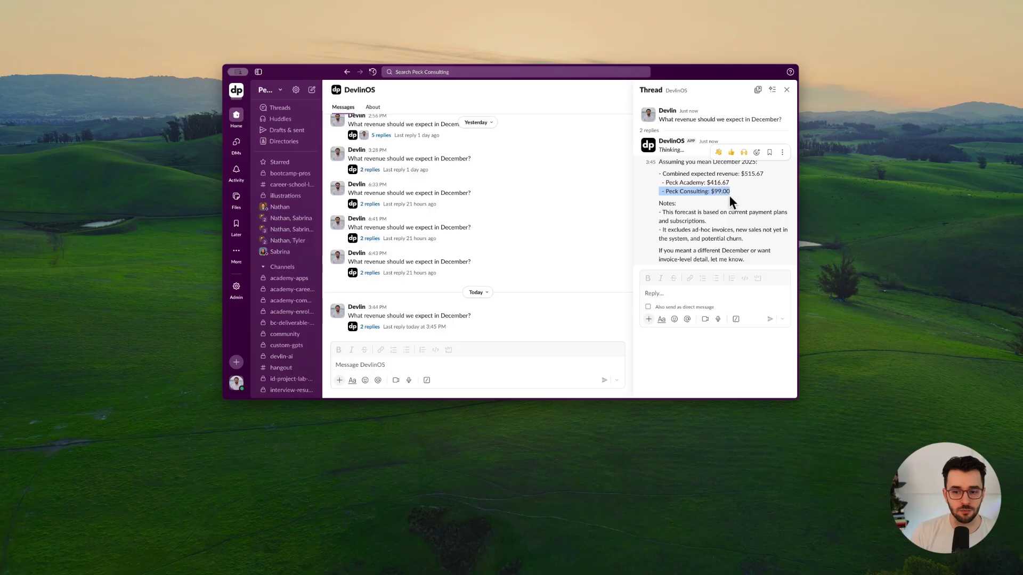
{"action": "left_click_drag", "start_coordinate": [731, 191], "coordinate": [657, 192]}
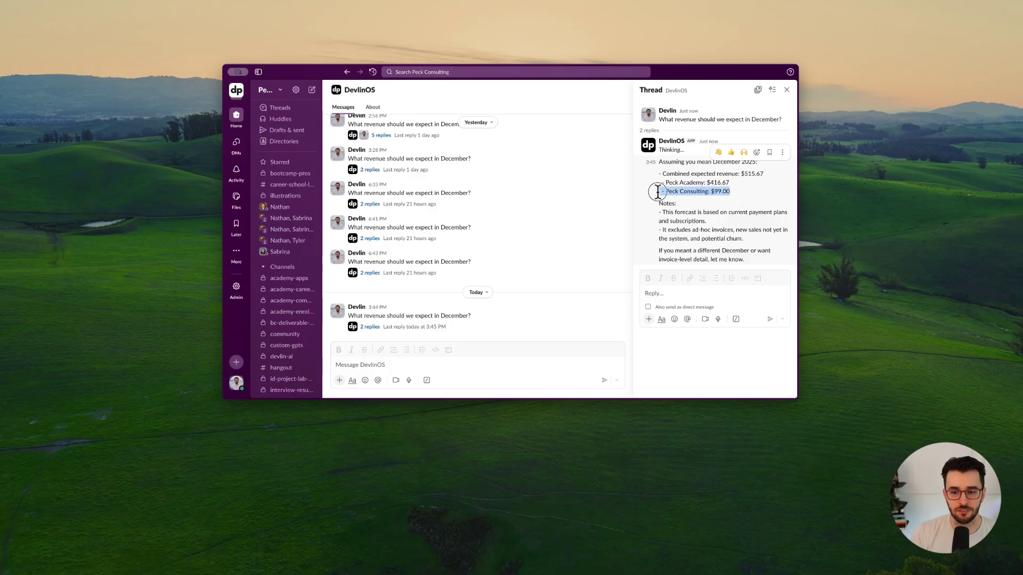
{"action": "left_click", "coordinate": [715, 192]}
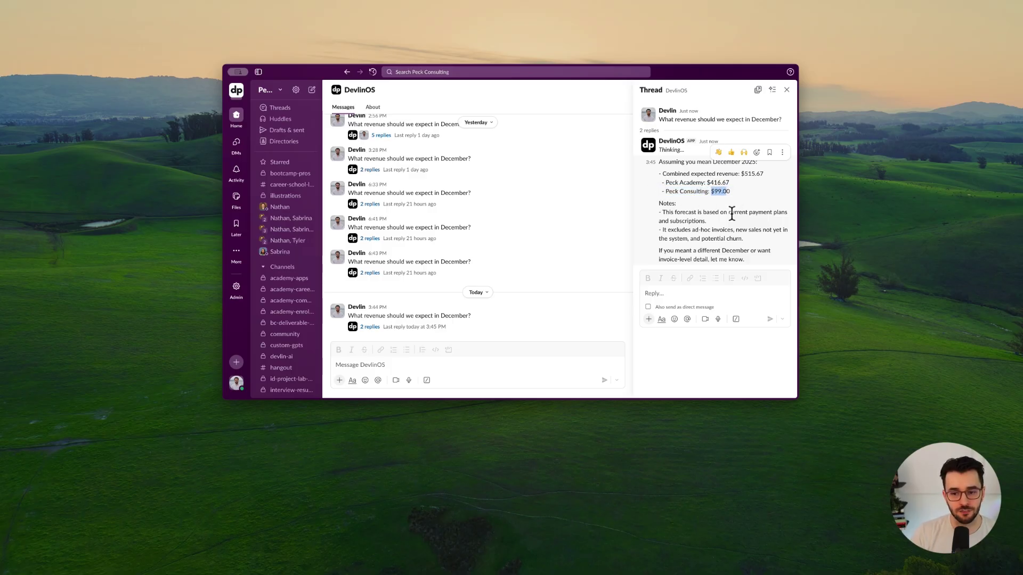
{"action": "left_click_drag", "start_coordinate": [756, 256], "coordinate": [663, 213]}
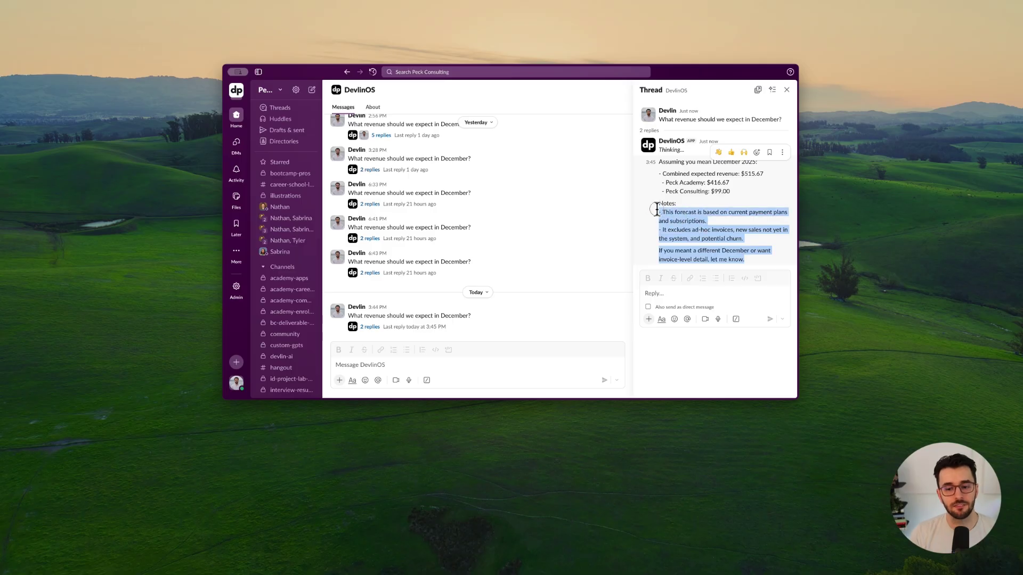